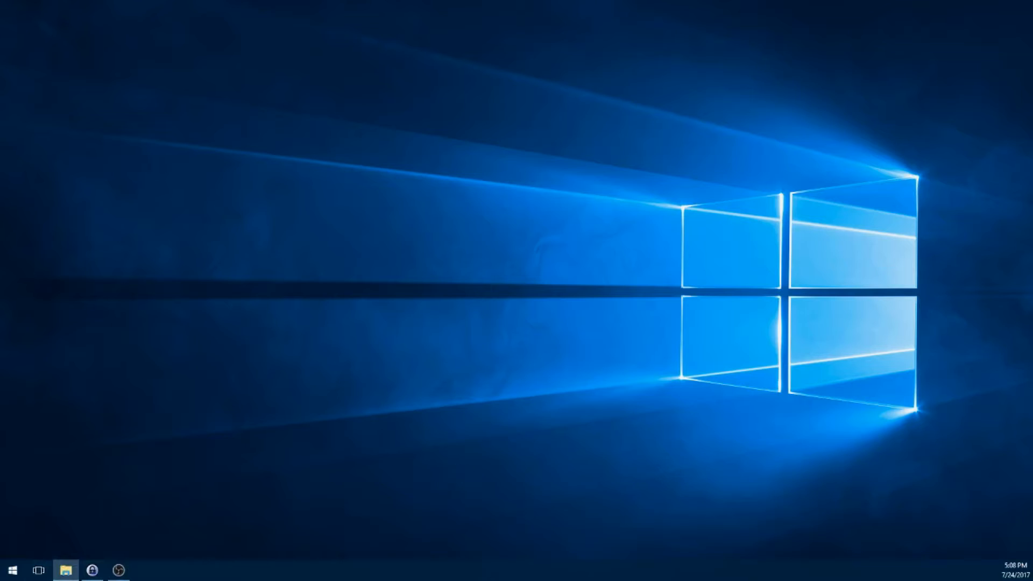
Move the File Explorer window toward the middle of the desktop and open the NEW VOLUME (D:) drive from This PC
left_click_drag(334, 17, 565, 75)
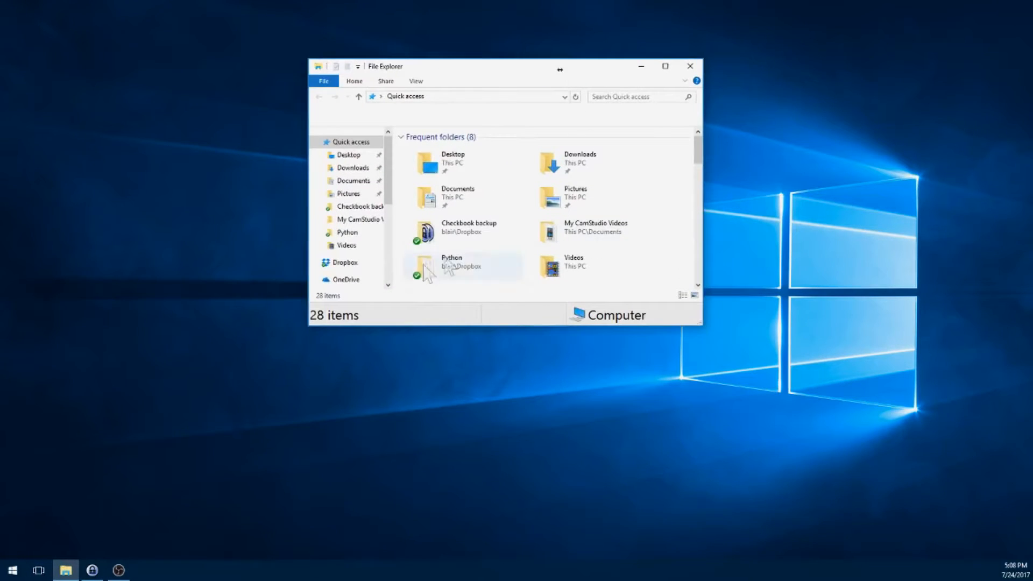
scroll(332, 184, "down", 1)
scroll(332, 187, "down", 1)
left_click(338, 236)
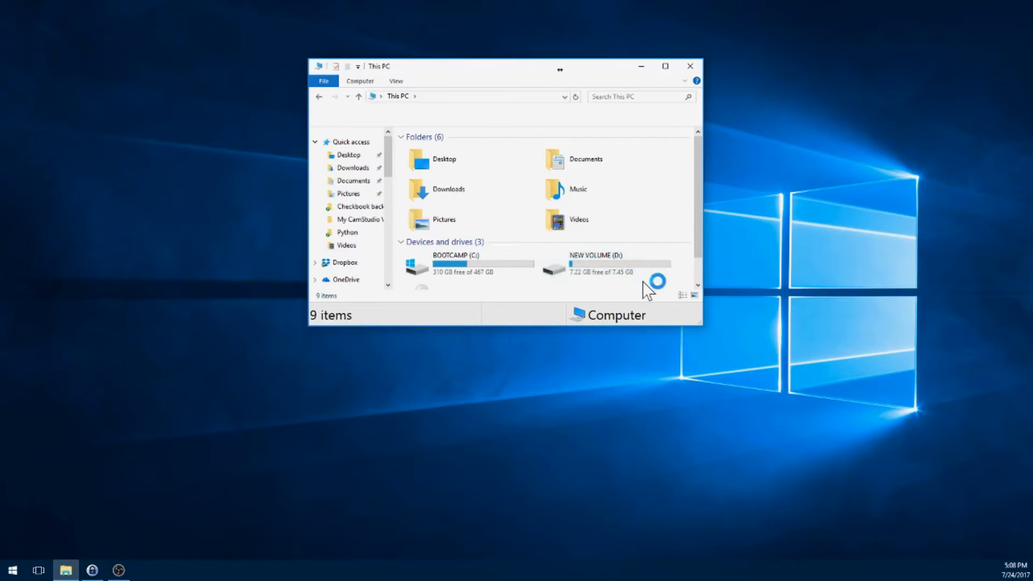
double_click(606, 272)
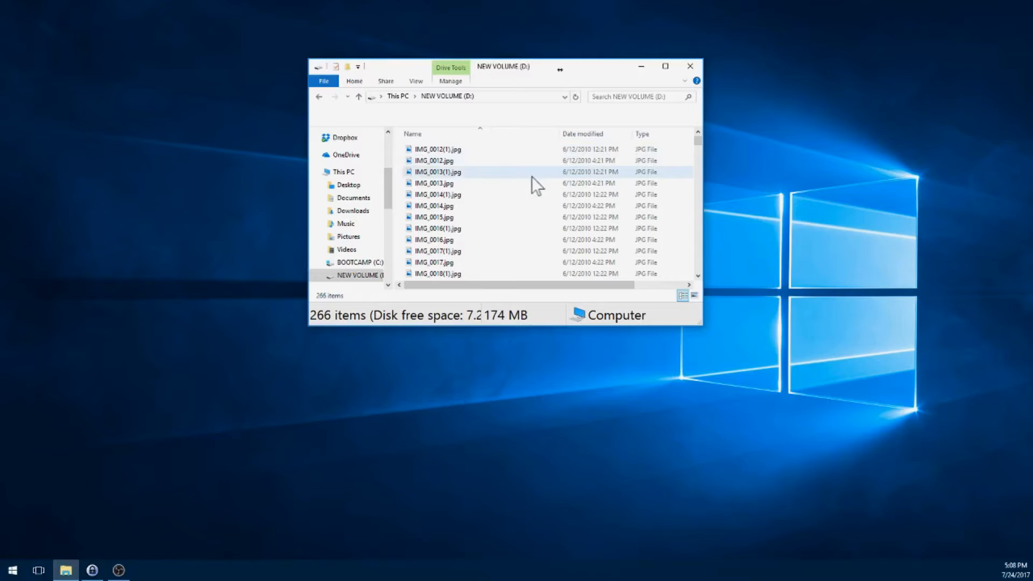
Preview IMG_0013.jpg and the photos that follow it up to IMG_0014.jpg, closing the viewer when done
double_click(579, 166)
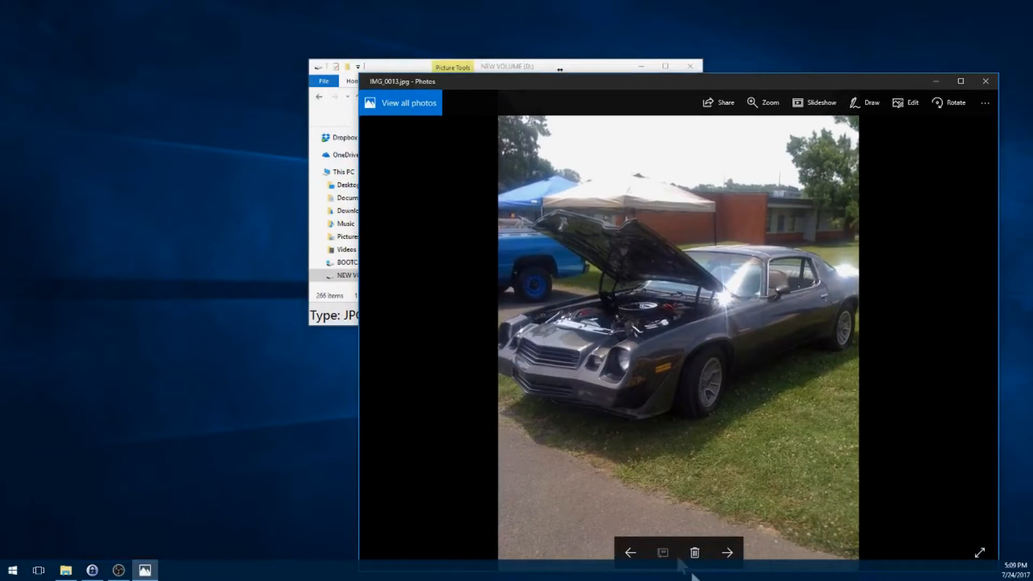
left_click(727, 553)
left_click(727, 553)
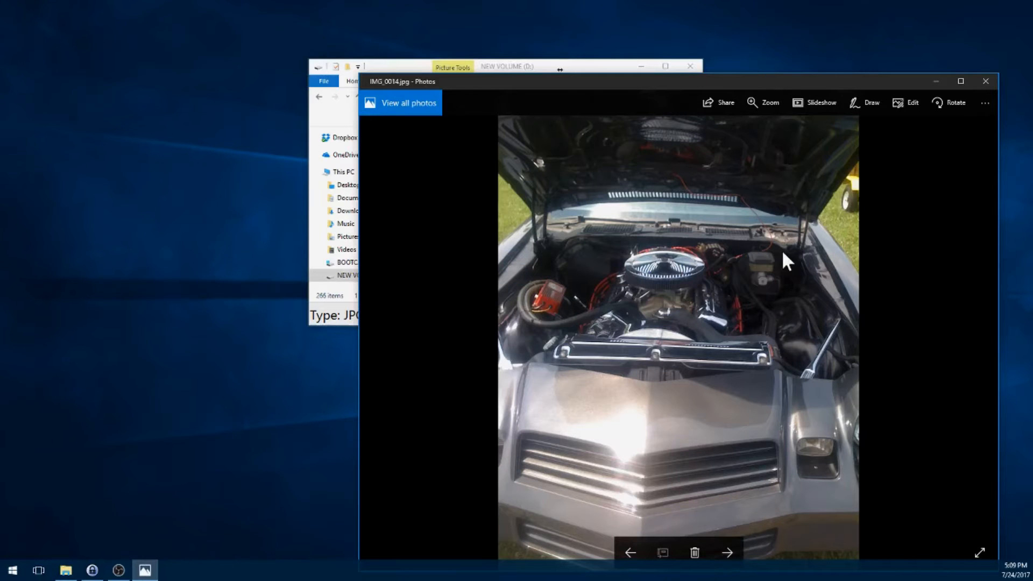
left_click(985, 81)
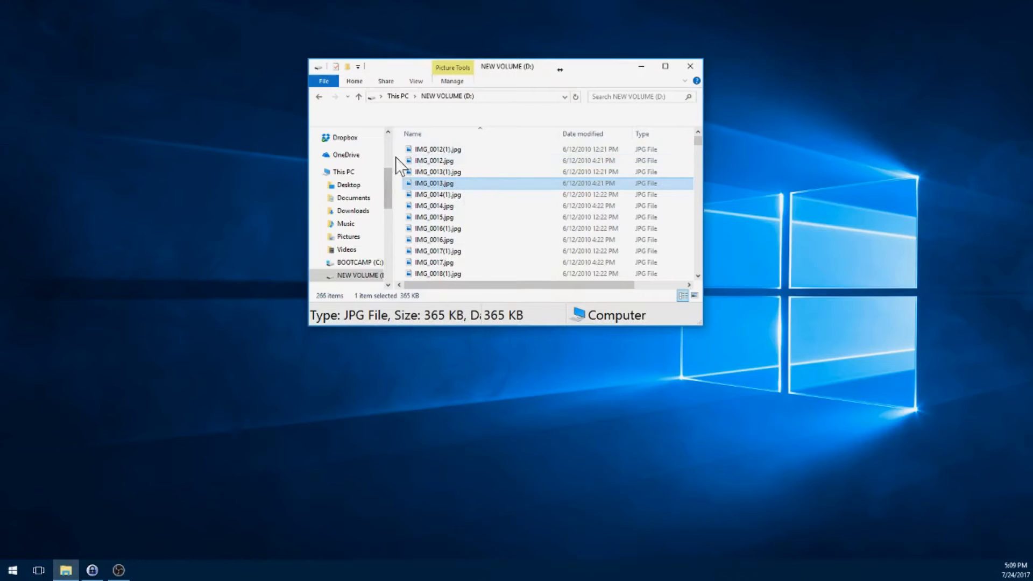
Permanently delete the ten images from IMG_0012.jpg through IMG_0017.jpg on the D: drive, bypassing the Recycle Bin
left_click_drag(399, 156, 507, 262)
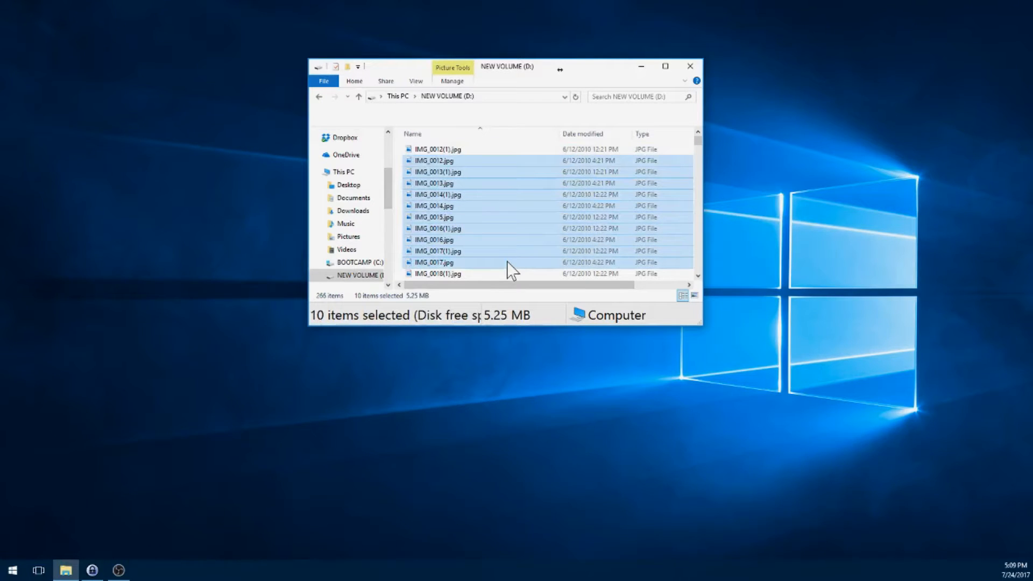
key("shift+Delete")
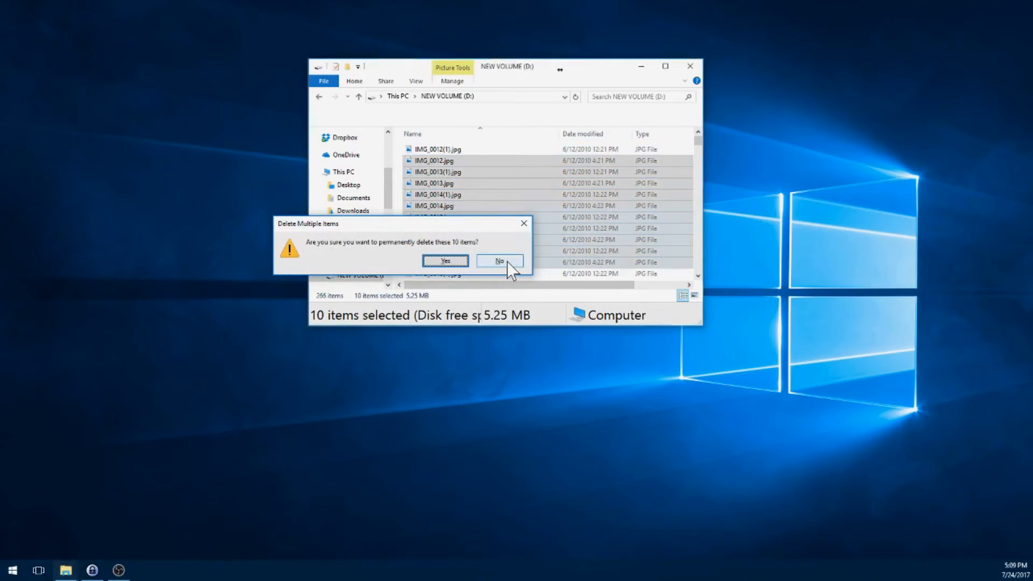
key("Return")
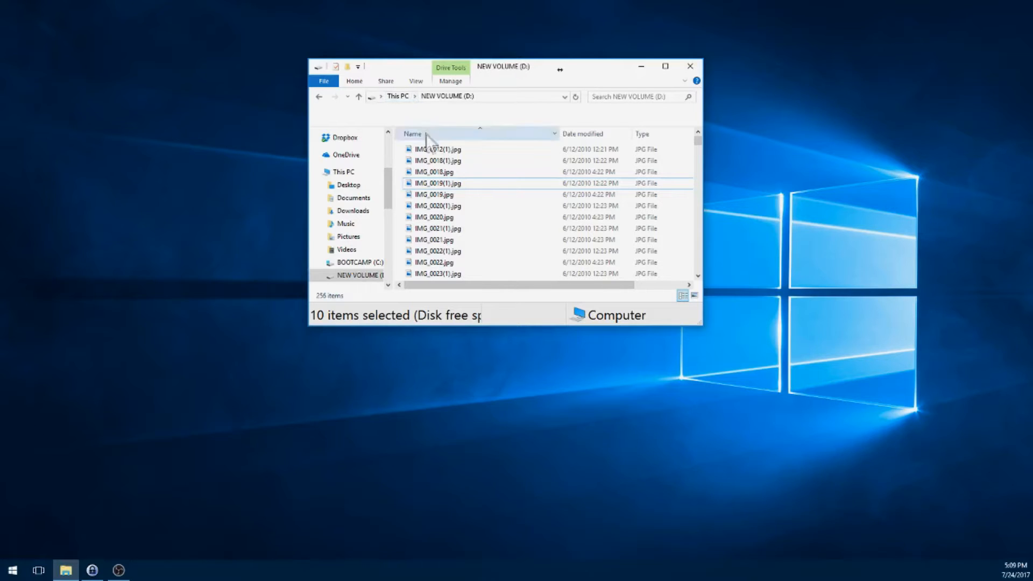
Check the first remaining images on the D: drive and preview IMG_0019.jpg, closing the viewer when done
left_click(431, 149)
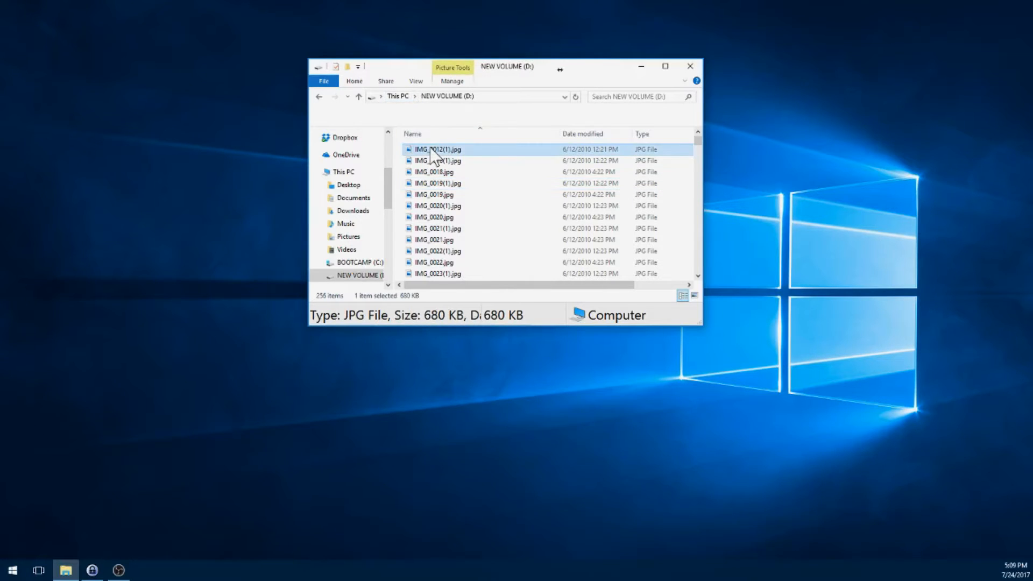
left_click(436, 160)
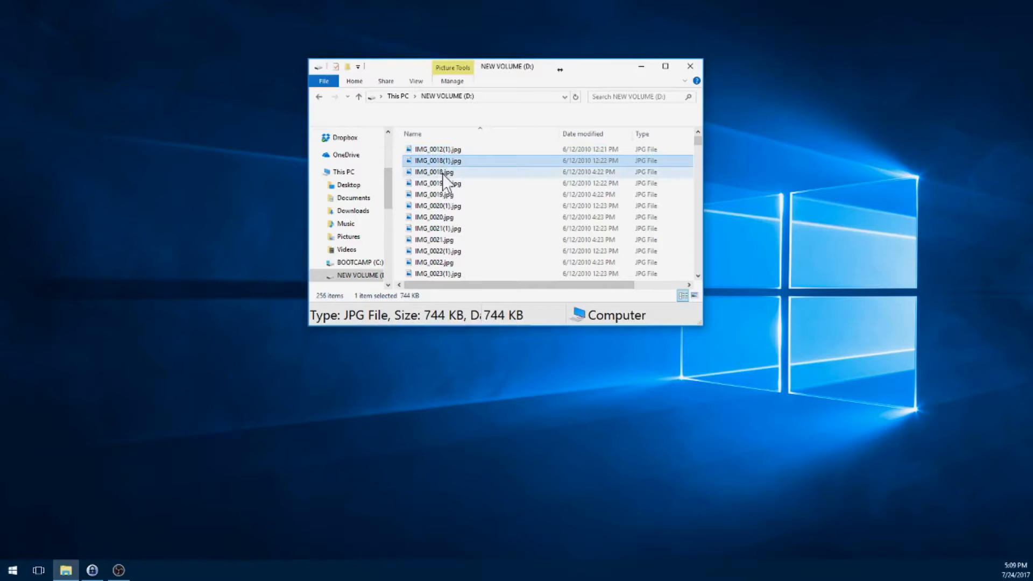
left_click(442, 172)
left_click(453, 183)
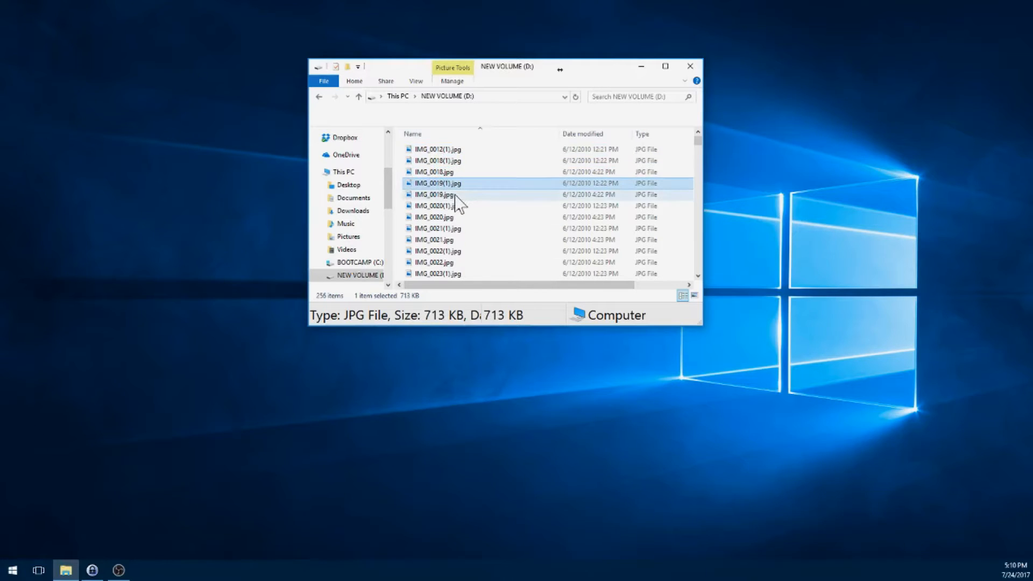
left_click(455, 194)
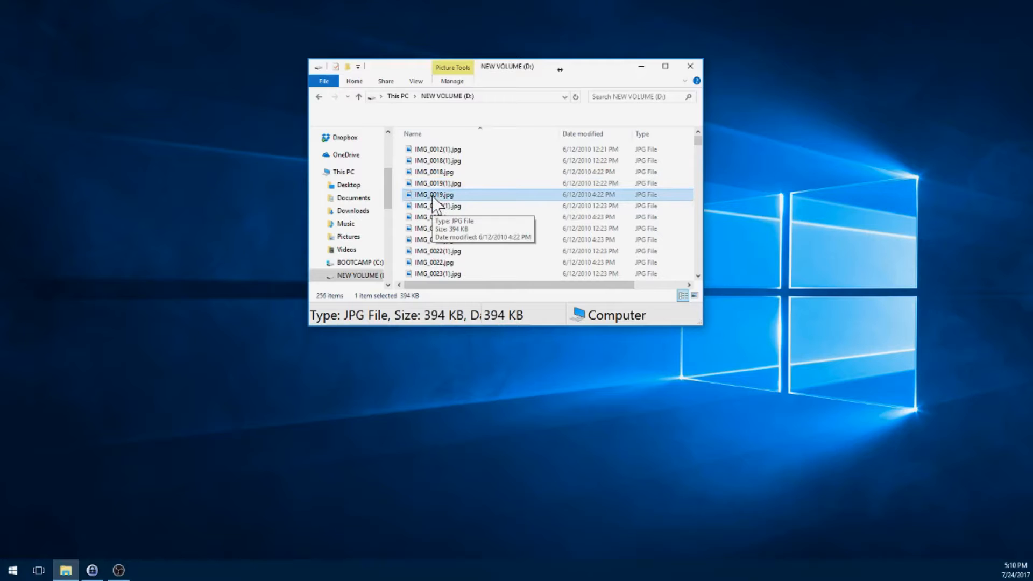
double_click(433, 197)
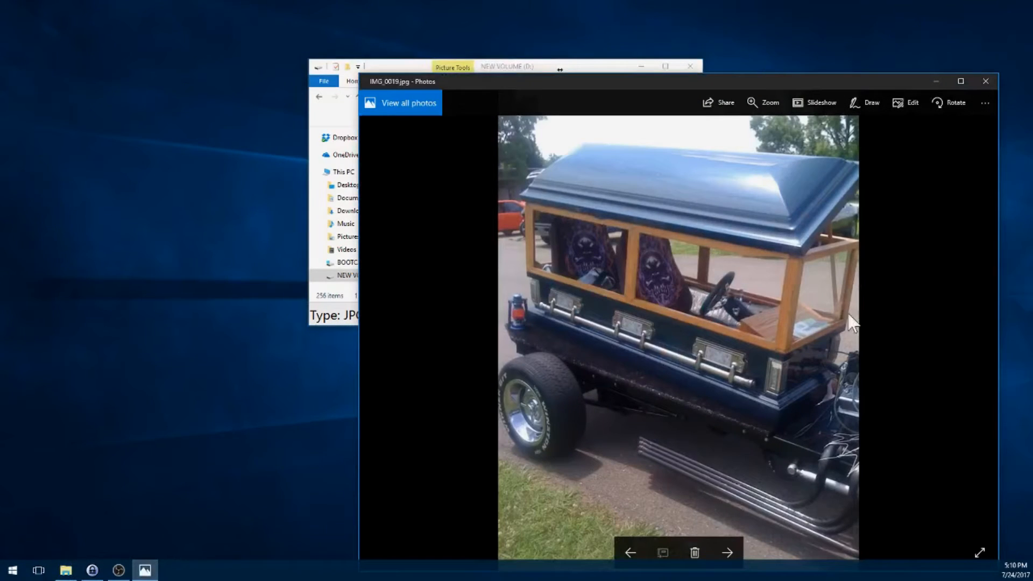
left_click(985, 82)
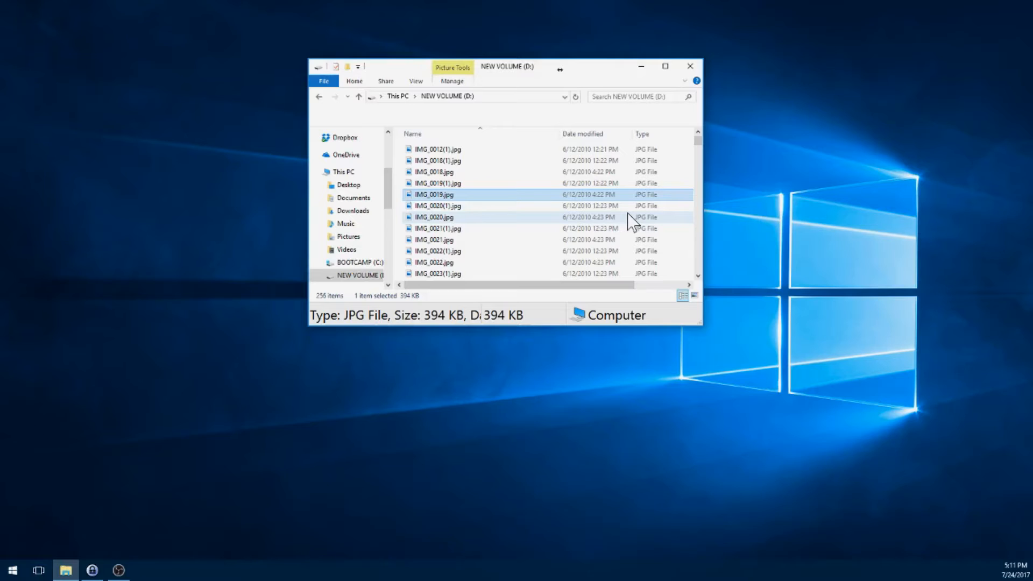
Launch Recuva and move its wizard beside the drive's file list
key("super")
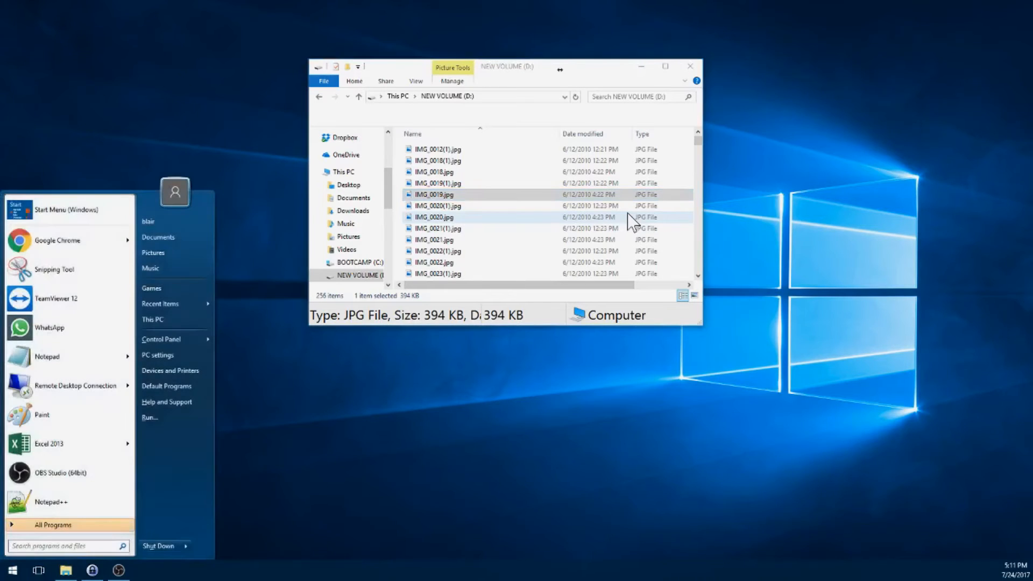
type("rec")
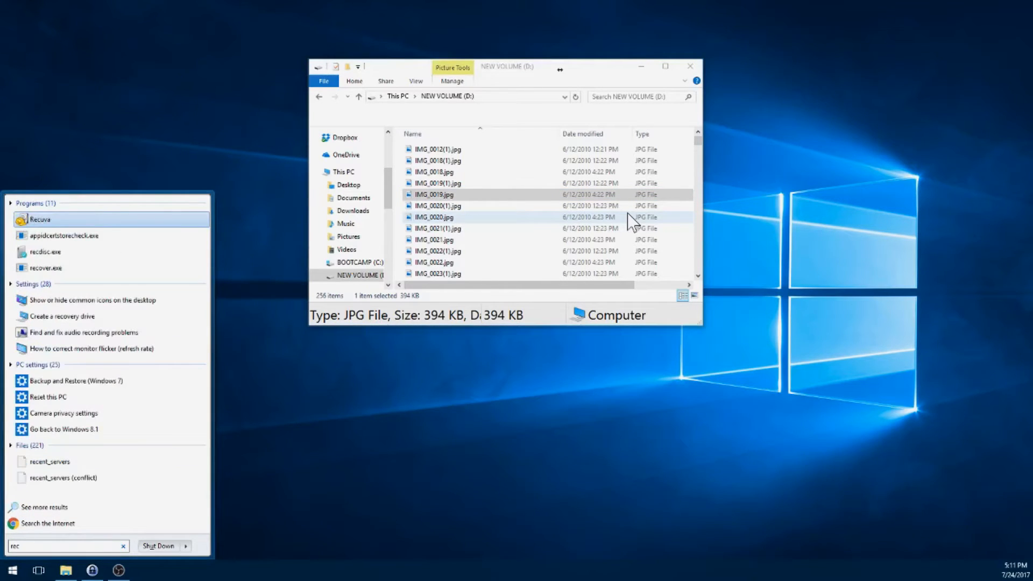
key("Return")
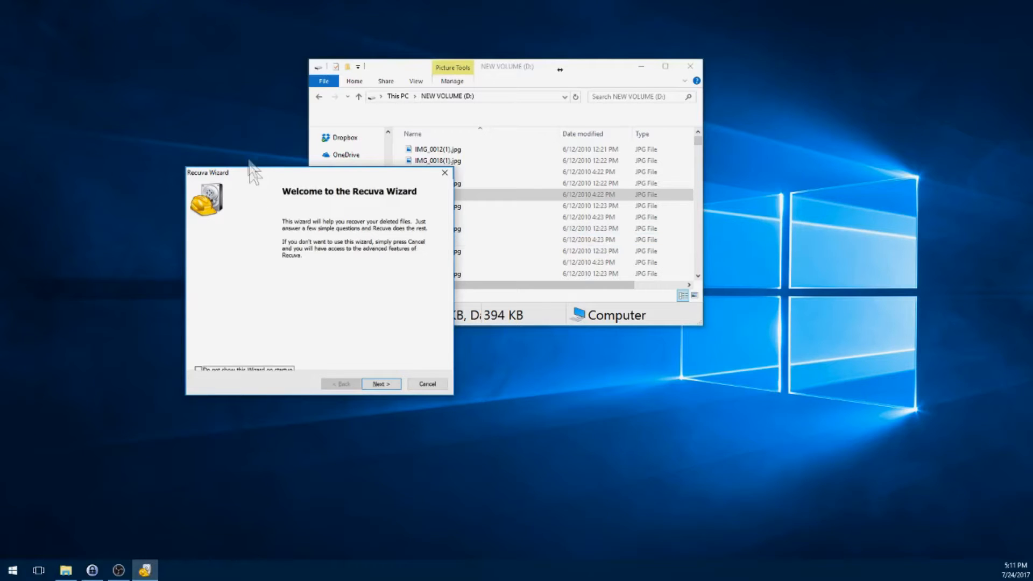
left_click_drag(253, 171, 112, 73)
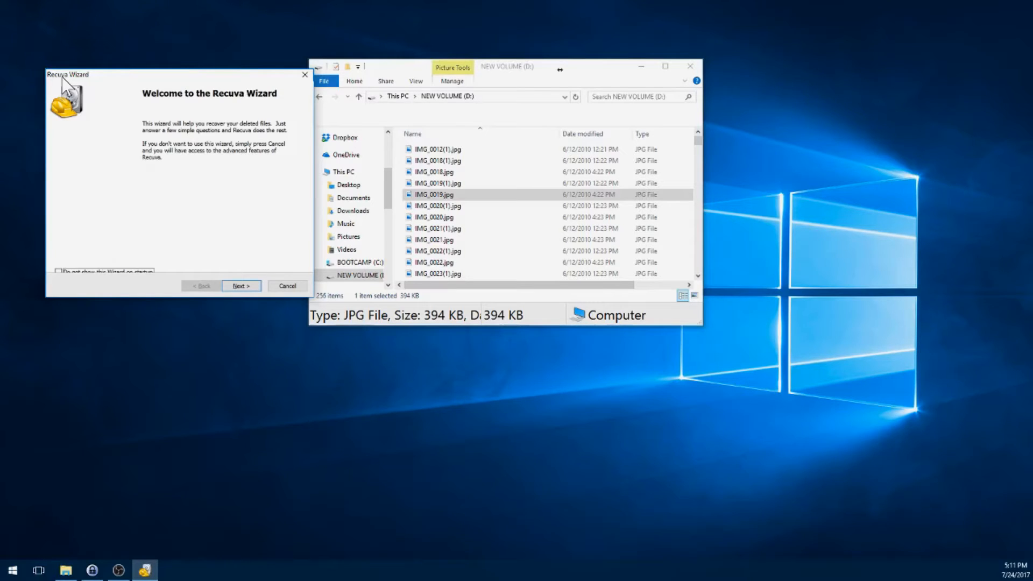
Run the wizard's scan for All Files located on the media card or iPod, leaving Deep Scan disabled
left_click(247, 287)
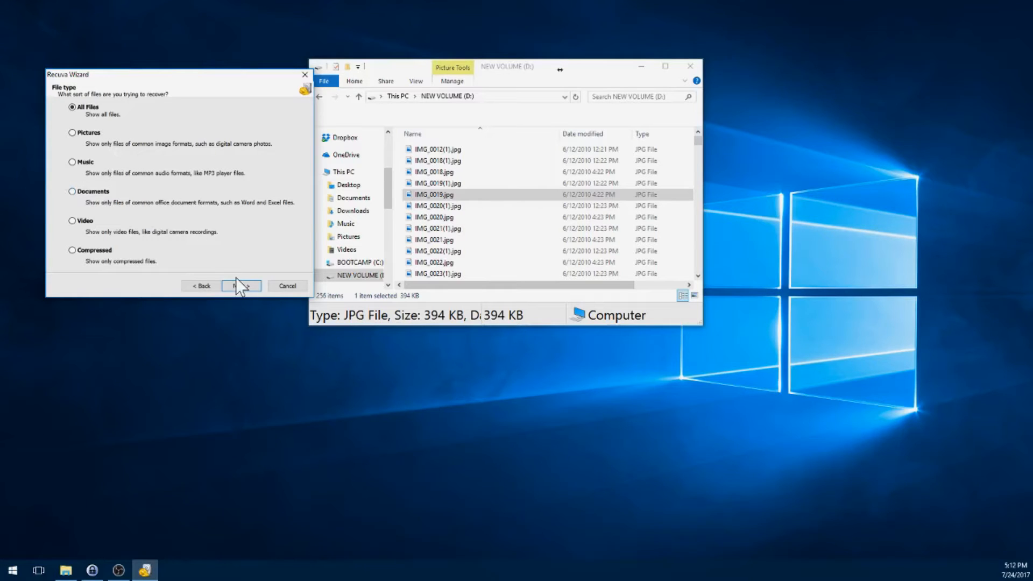
left_click(243, 289)
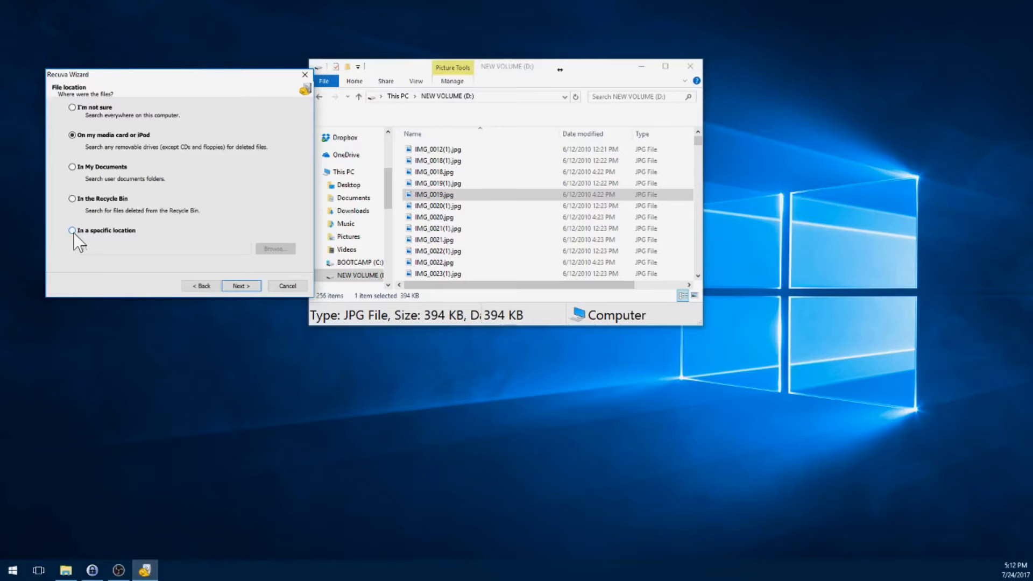
left_click(248, 290)
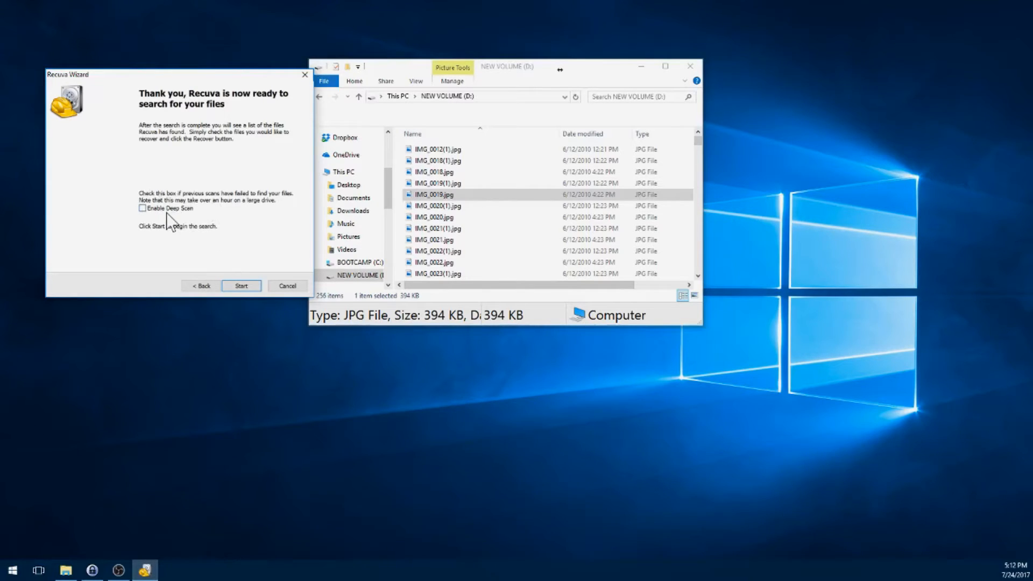
left_click(243, 287)
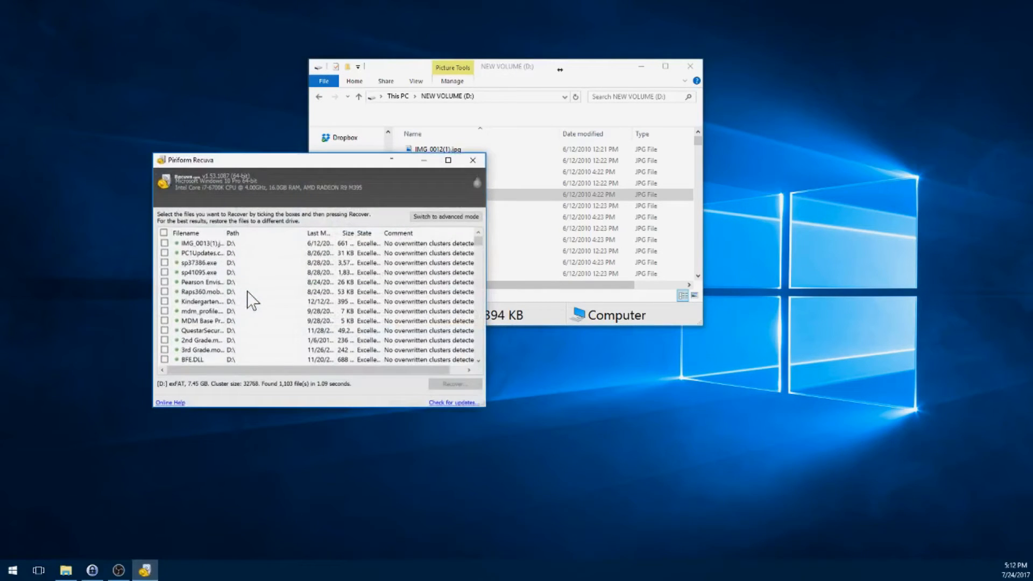
Enlarge the Recuva results window and widen the State and Comment columns
scroll(264, 281, "down", 3)
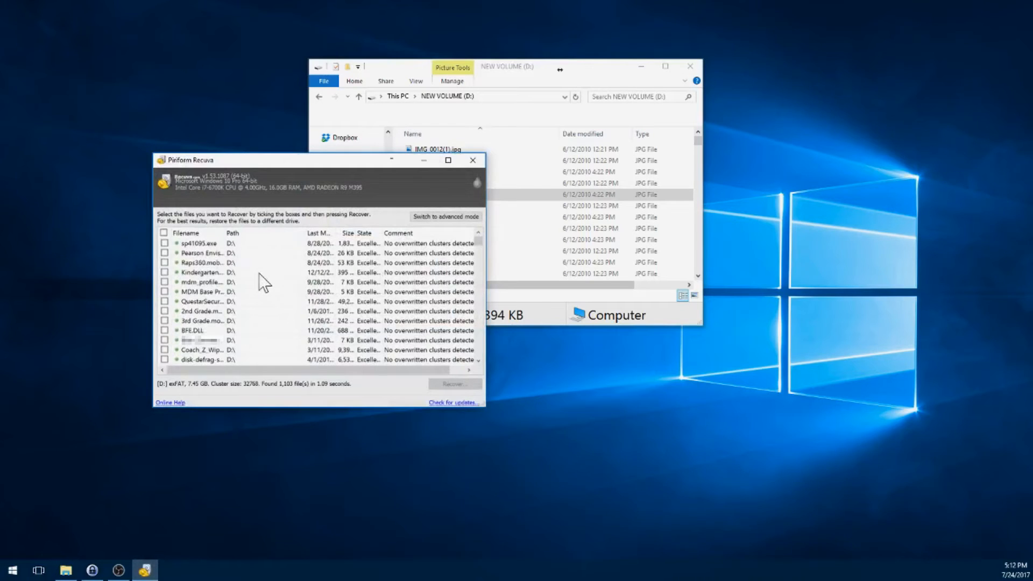
scroll(264, 282, "up", 3)
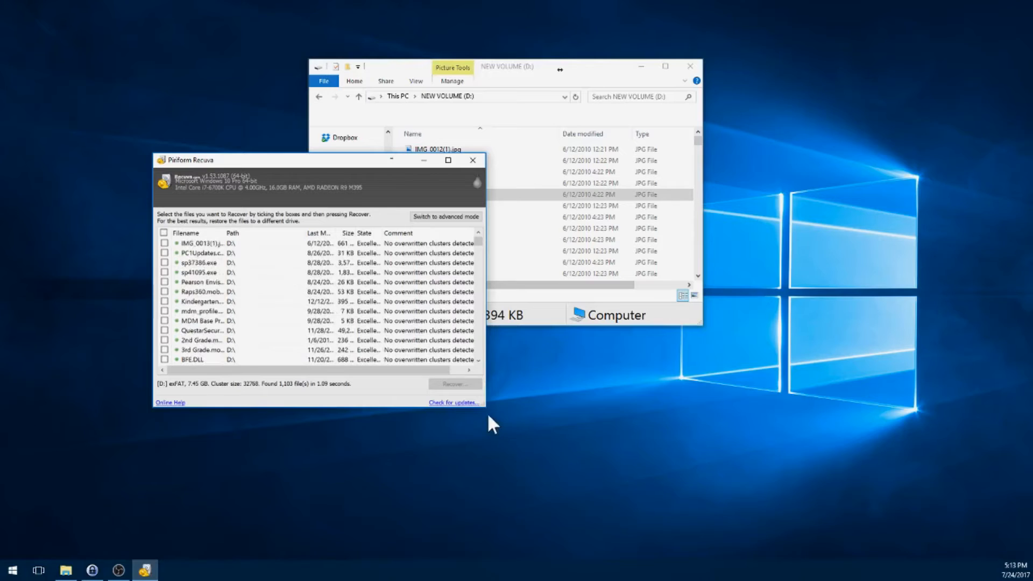
left_click_drag(486, 409, 665, 447)
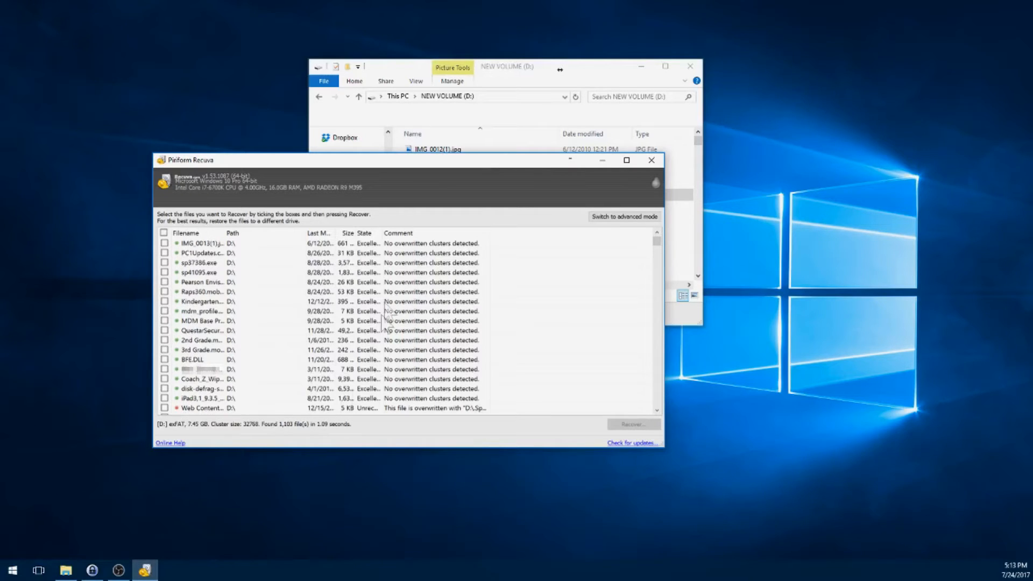
left_click_drag(382, 230, 418, 228)
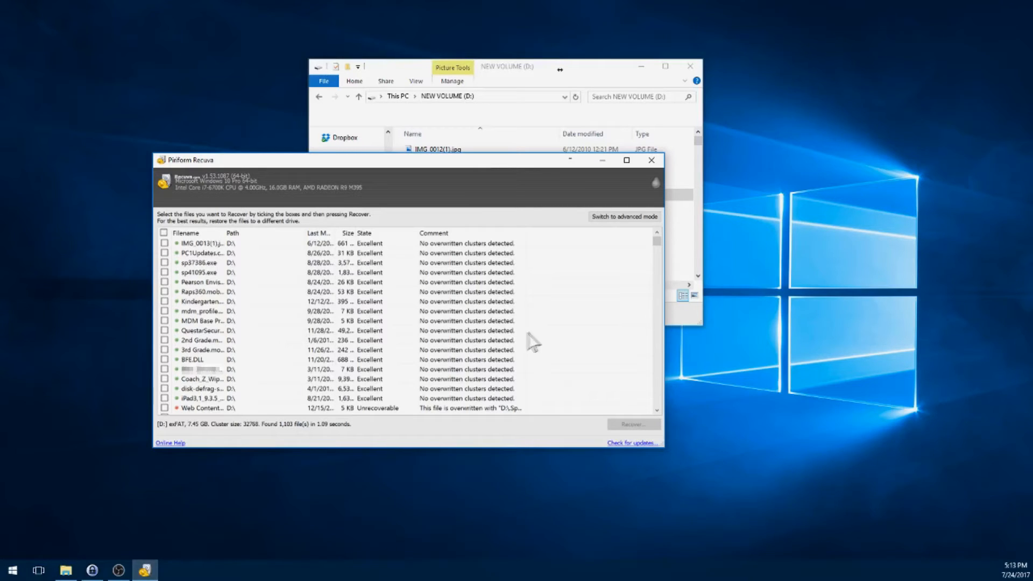
left_click_drag(527, 235, 619, 232)
Look through the recoverable files, sort them by filename, and move the Recuva window below the drive's file list
scroll(379, 364, "down", 1)
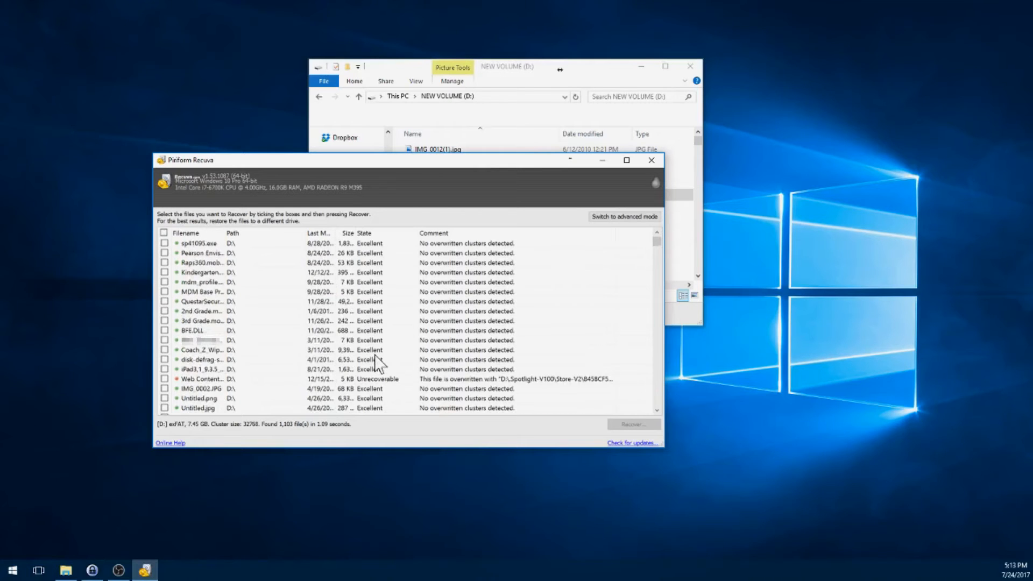
scroll(375, 356, "down", 8)
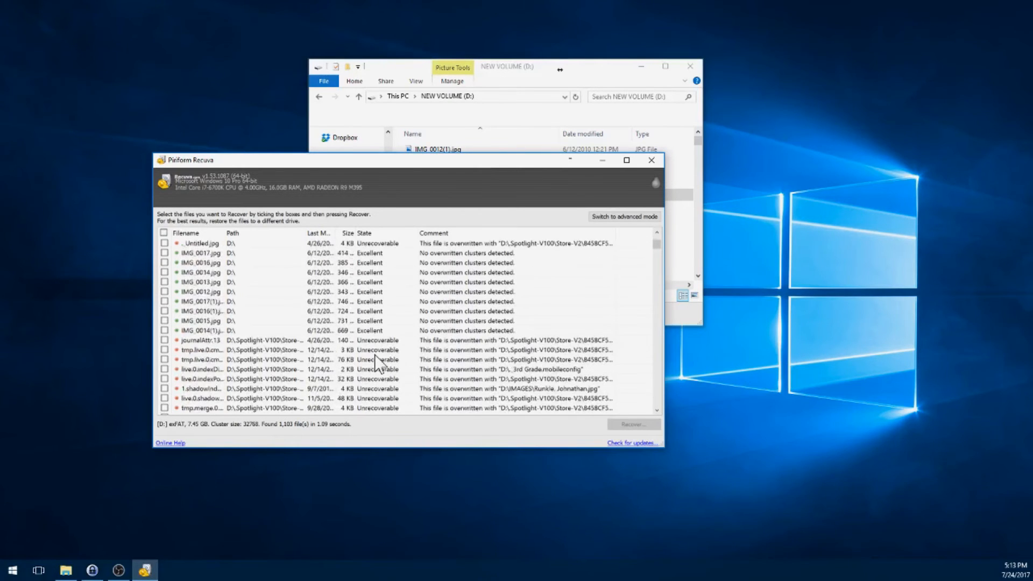
scroll(377, 363, "down", 8)
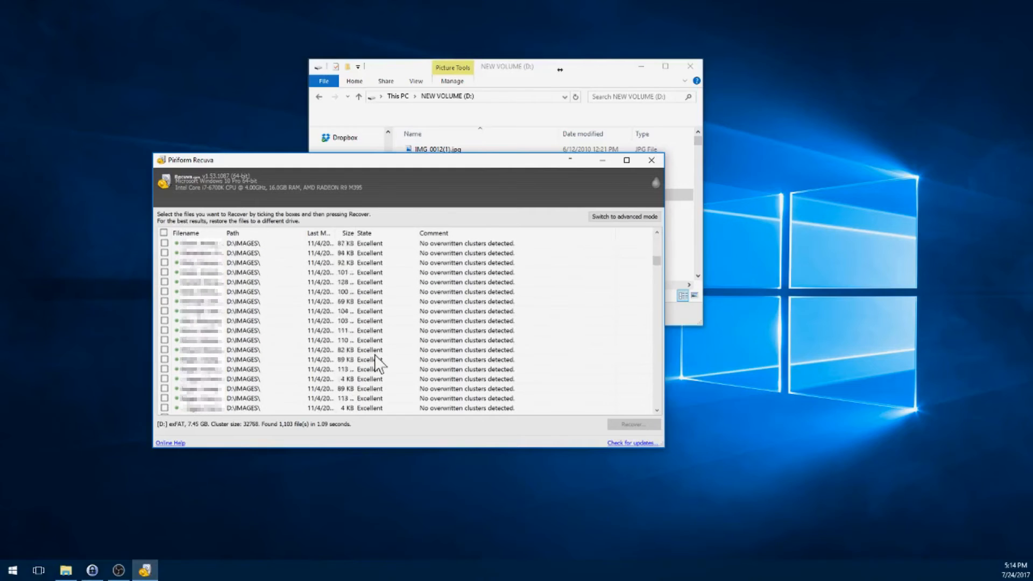
scroll(379, 364, "down", 8)
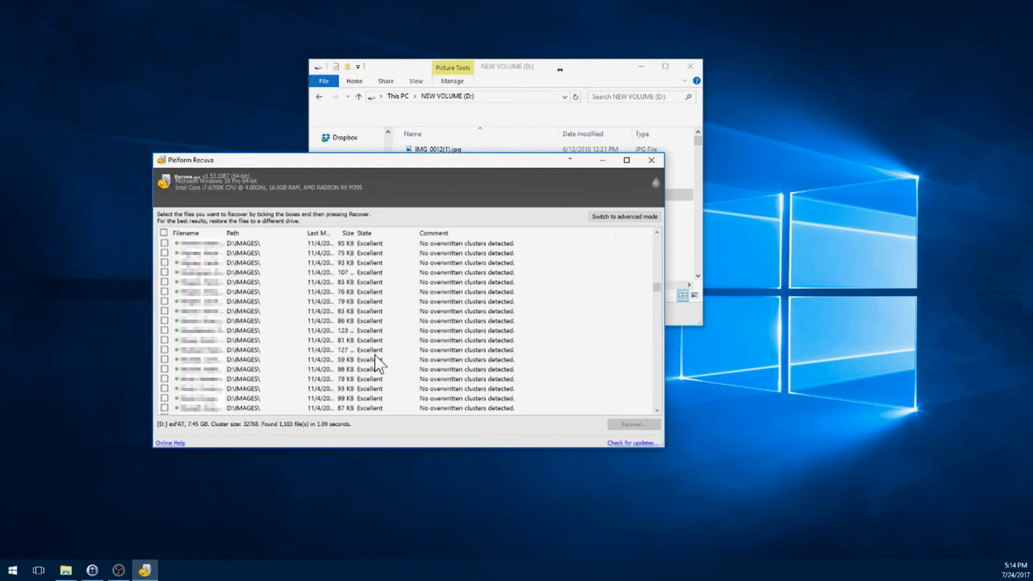
scroll(377, 360, "down", 8)
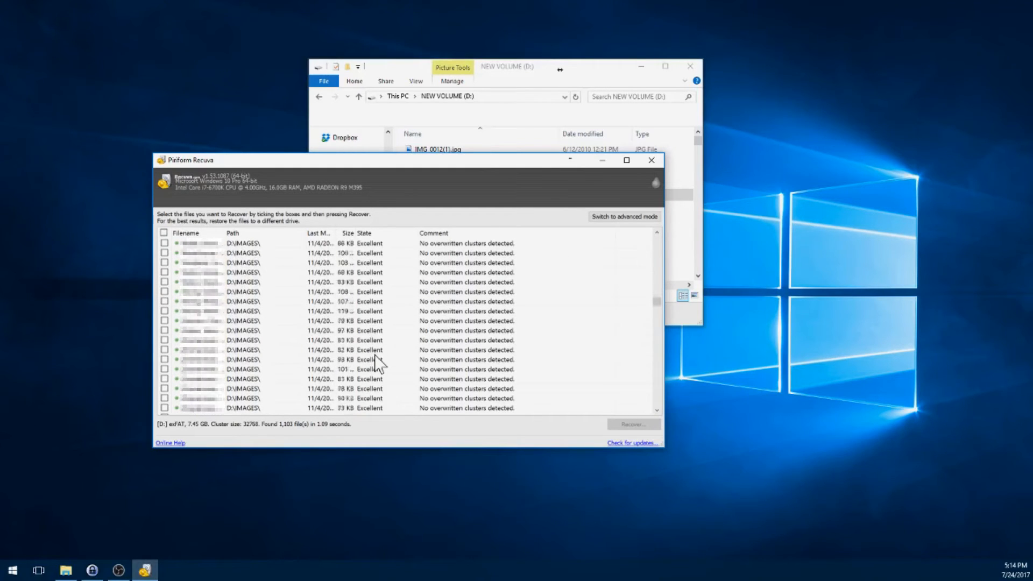
scroll(379, 364, "down", 8)
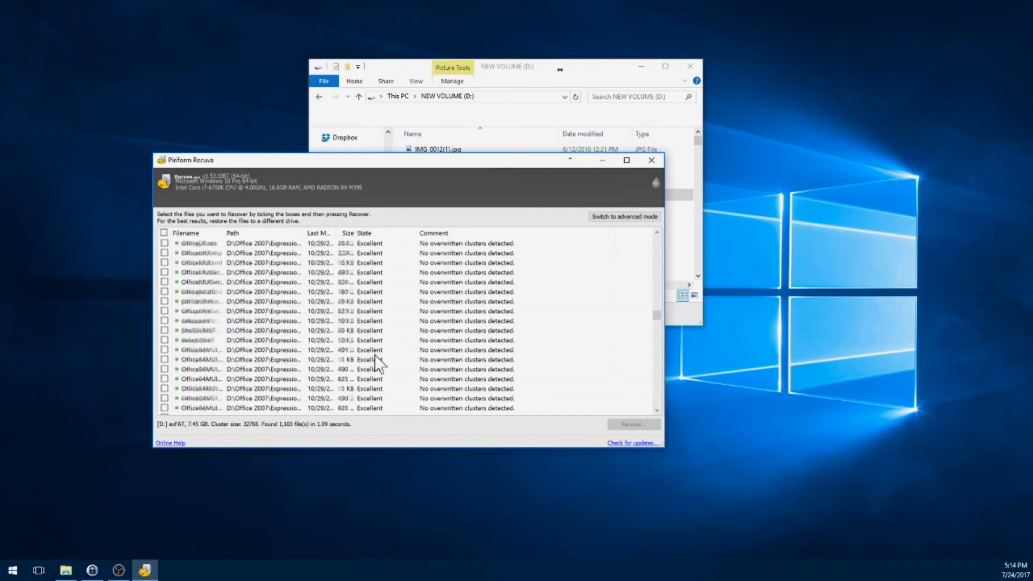
left_click(205, 233)
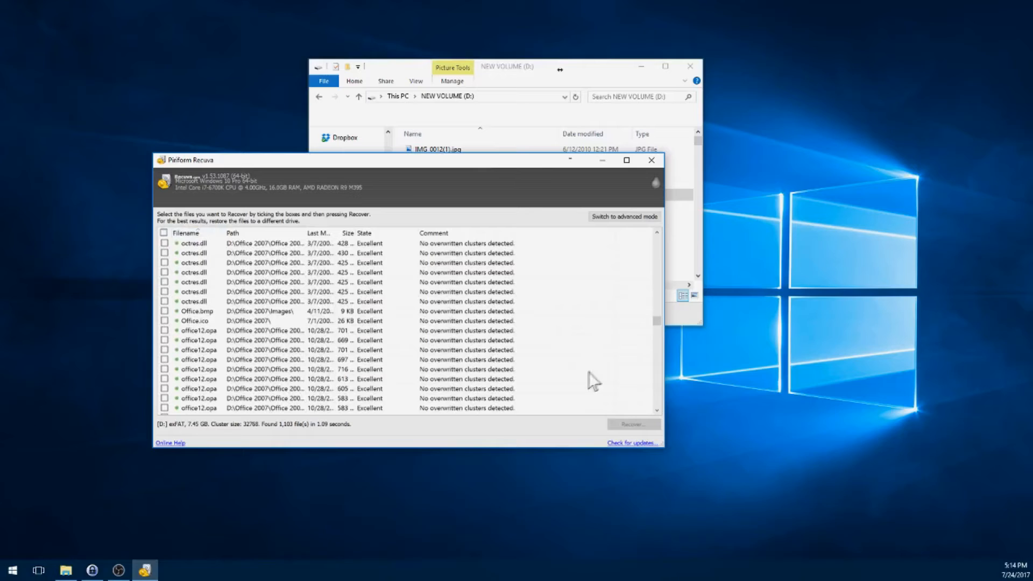
left_click_drag(486, 163, 567, 285)
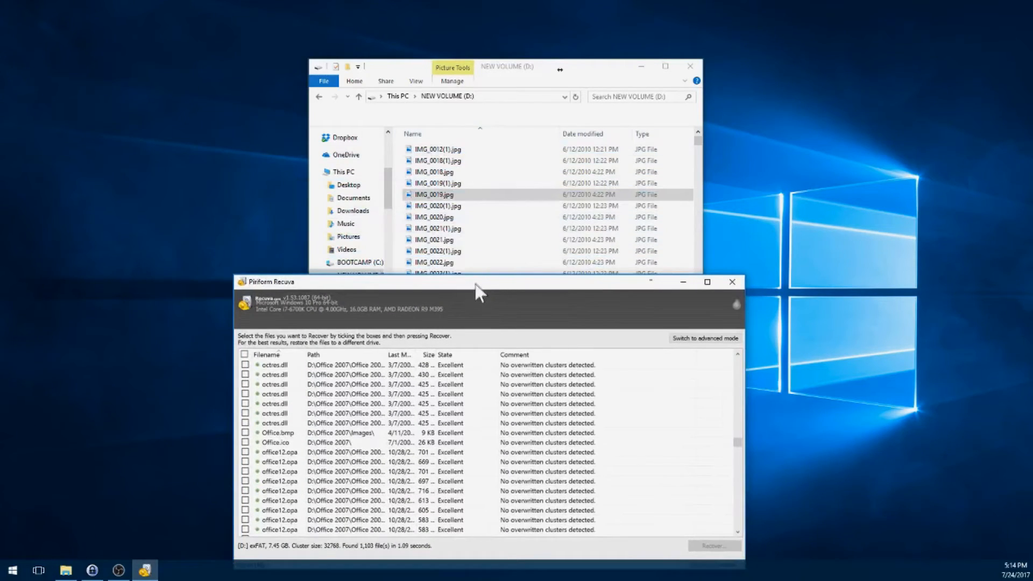
Move the Recuva window over the drive's file list and mark the deleted photos from IMG_0002.JPG through IMG_0017.jpg
left_click_drag(476, 283, 422, 78)
left_click_drag(683, 238, 692, 208)
scroll(484, 265, "down", 3)
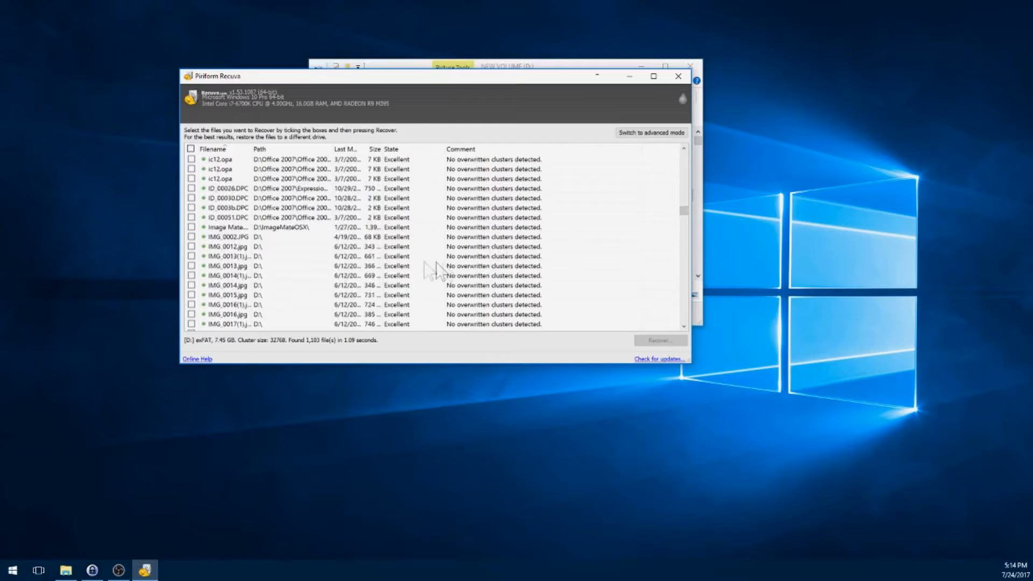
left_click(191, 236)
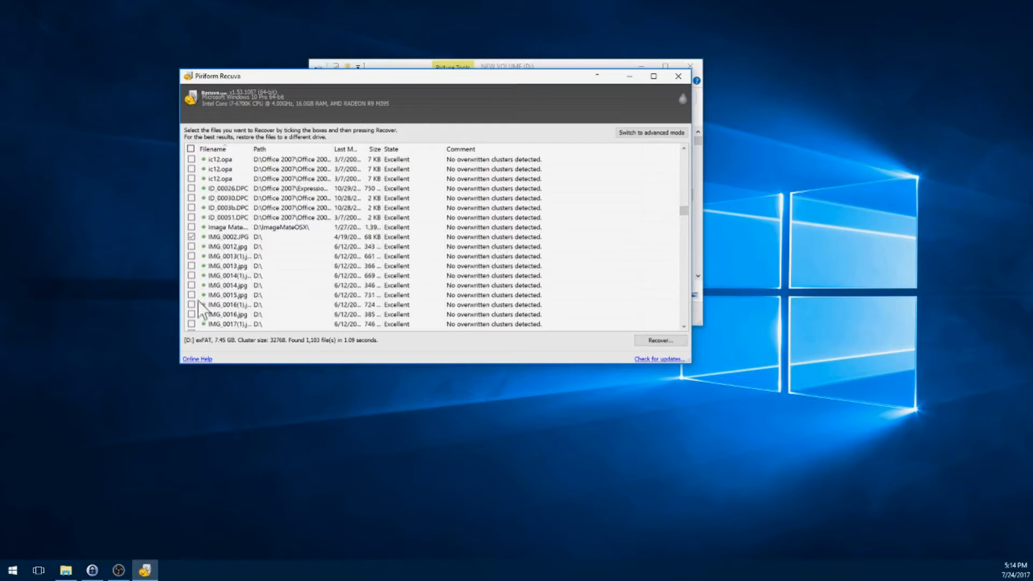
scroll(203, 319, "down", 1)
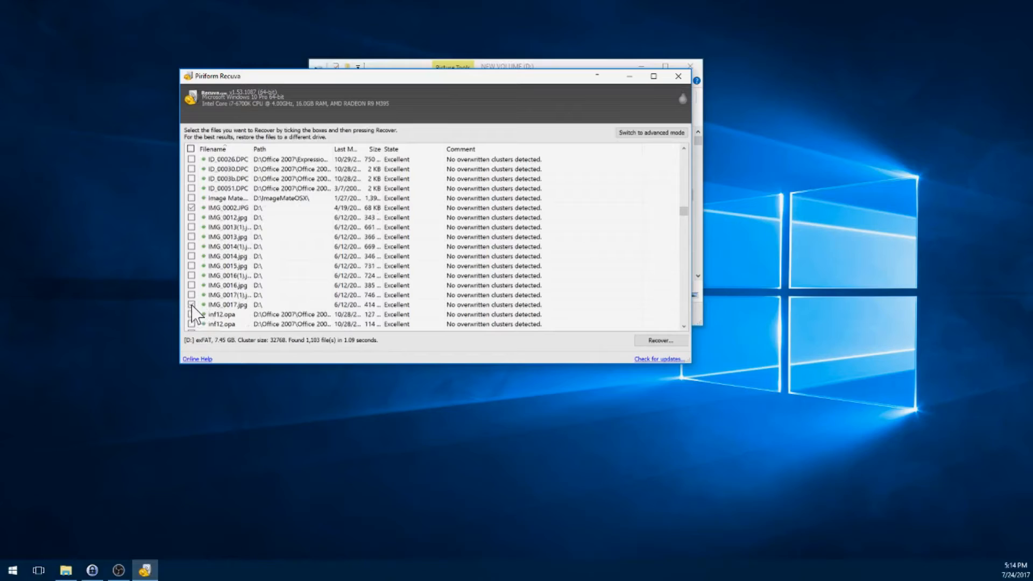
left_click(192, 296)
left_click(191, 217)
left_click(191, 227)
left_click(192, 237)
left_click(192, 247)
left_click(191, 256)
left_click(191, 266)
left_click(192, 275)
left_click(191, 285)
Recover the marked photos into a new folder created on the Desktop and dismiss the completion summary
left_click(661, 344)
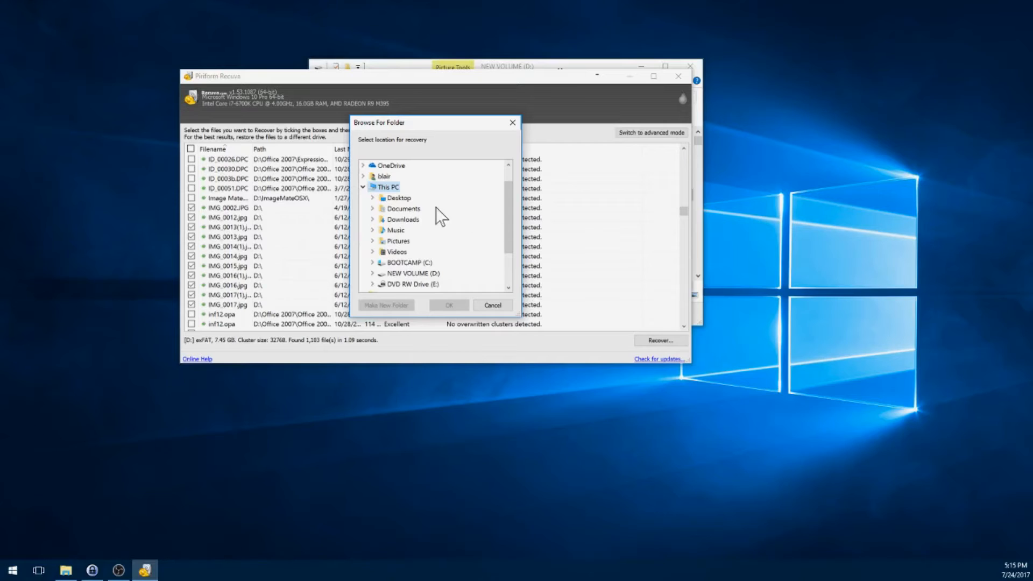
left_click(373, 198)
scroll(409, 201, "up", 2)
left_click(401, 219)
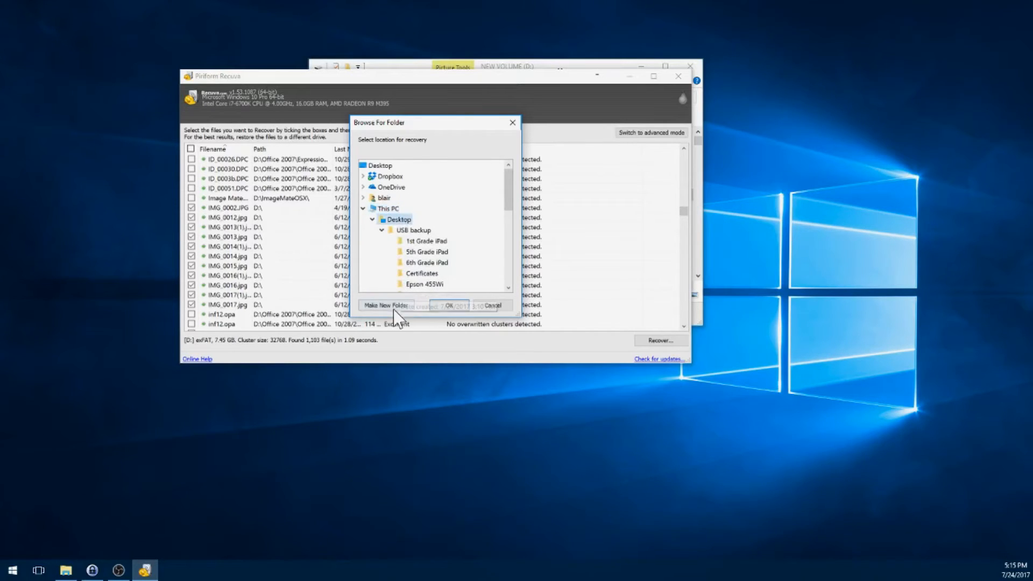
left_click(393, 305)
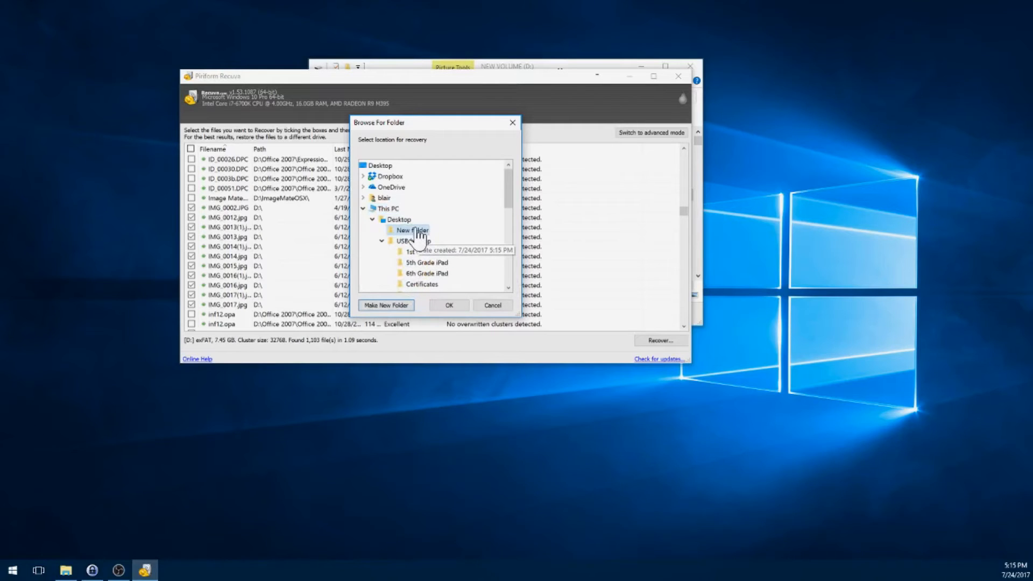
left_click(448, 306)
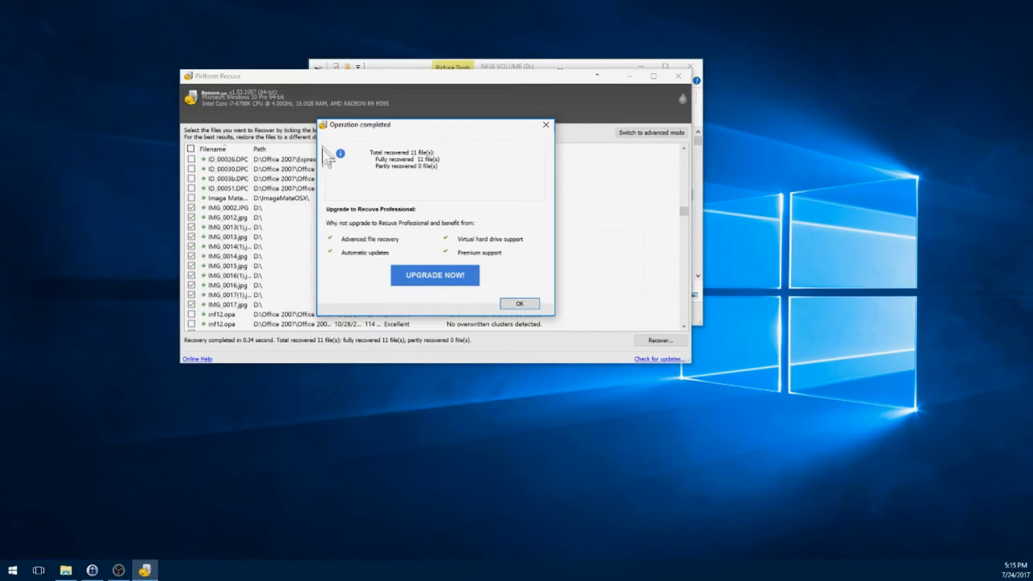
left_click(519, 304)
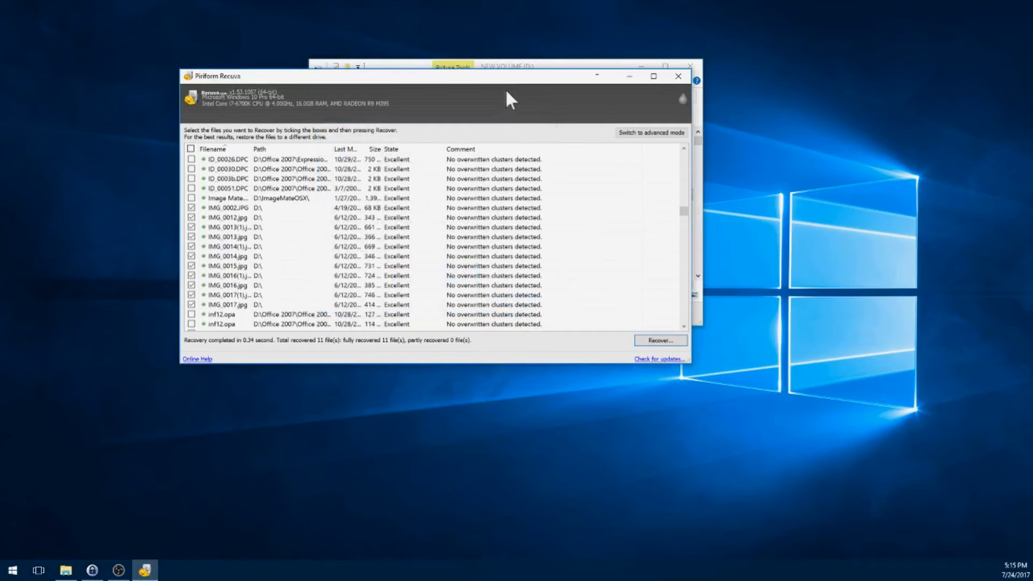
Switch to File Explorer, open the Desktop's New folder and view the recovered photo IMG_0014.jpg, closing the viewer when done
left_click(596, 63)
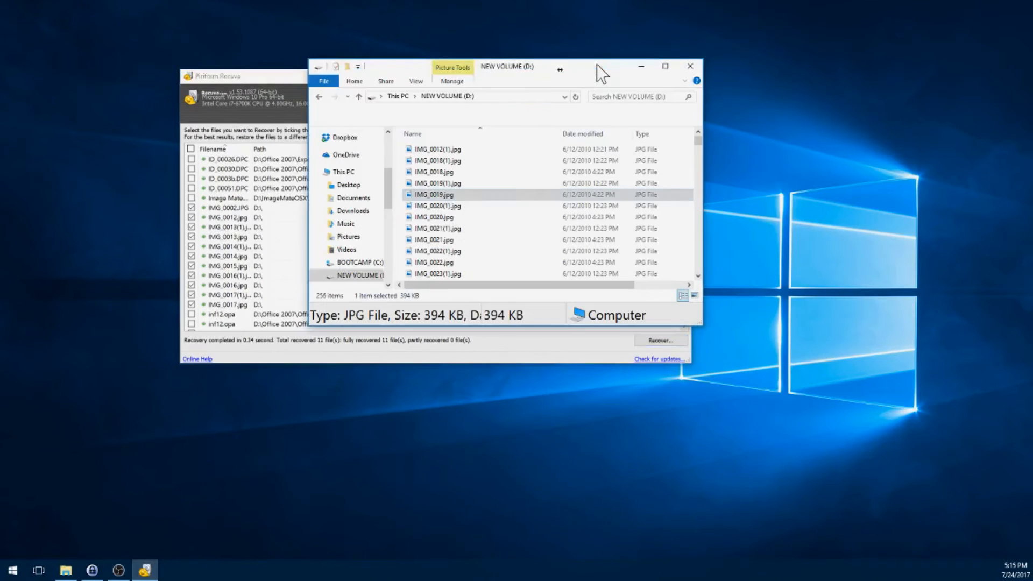
left_click(347, 185)
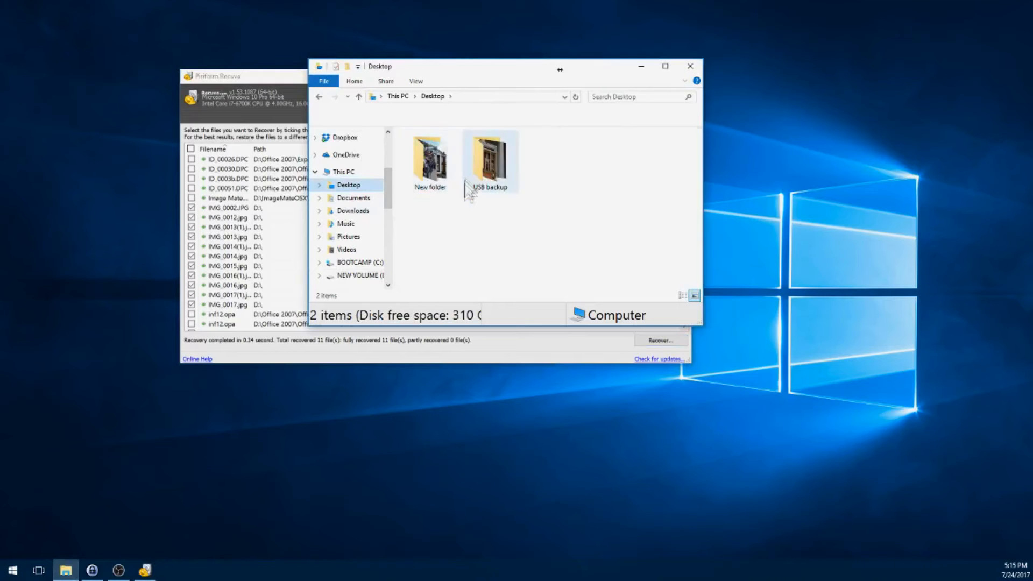
double_click(431, 166)
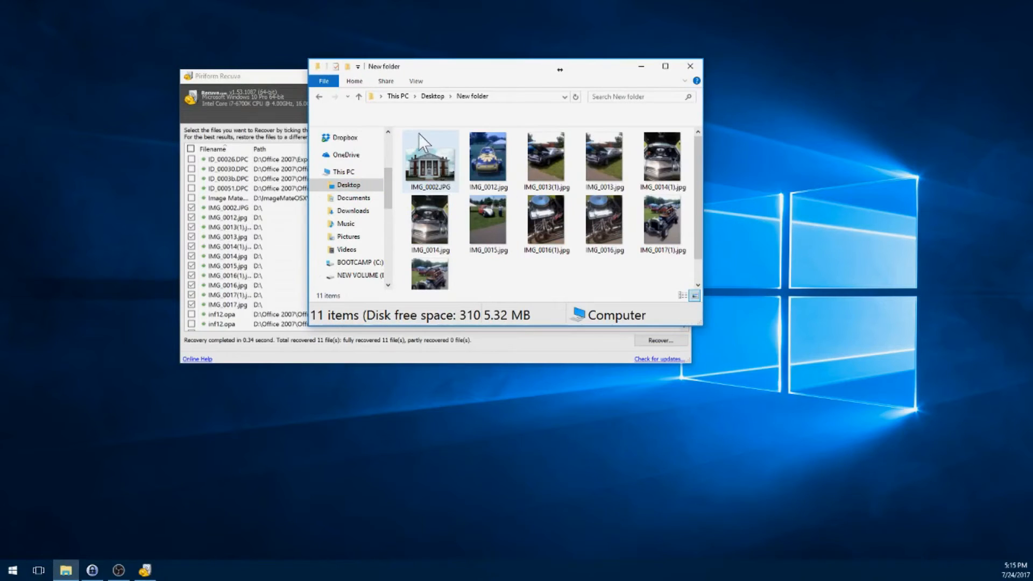
left_click(431, 230)
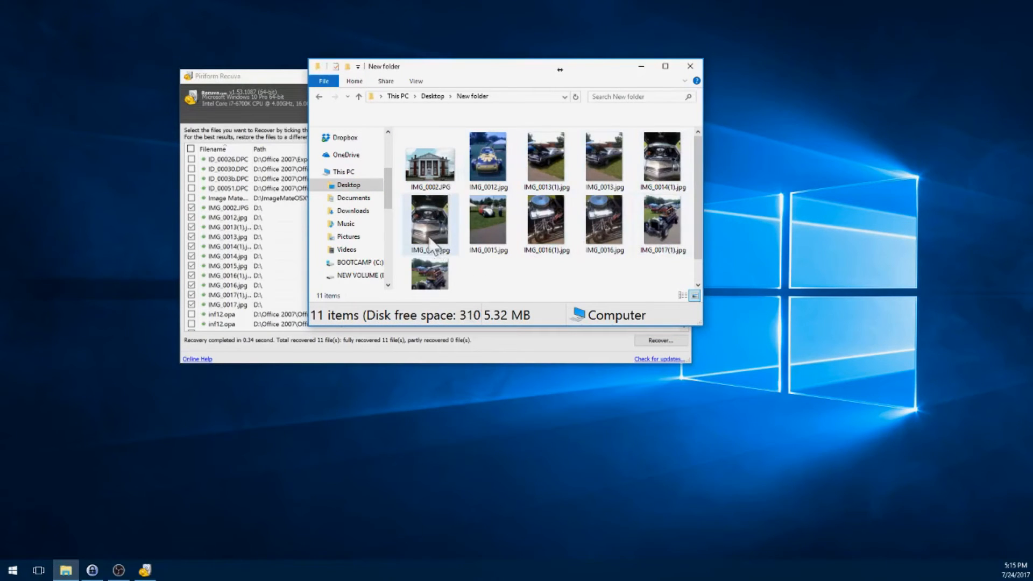
double_click(430, 229)
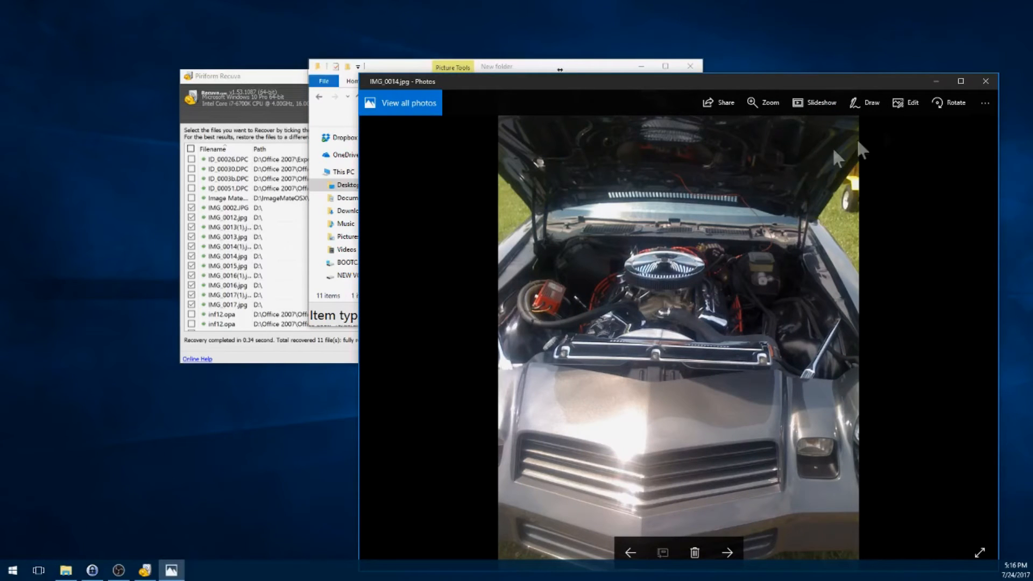
left_click(985, 82)
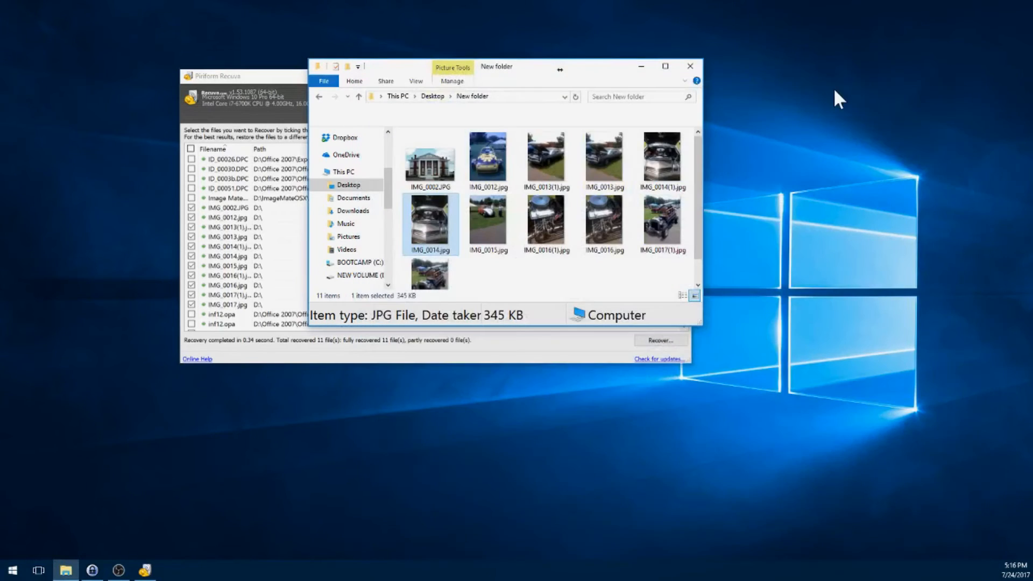
Return to Recuva and sort the results by State with the unrecoverable files at the top of the list
left_click(263, 76)
left_click(397, 149)
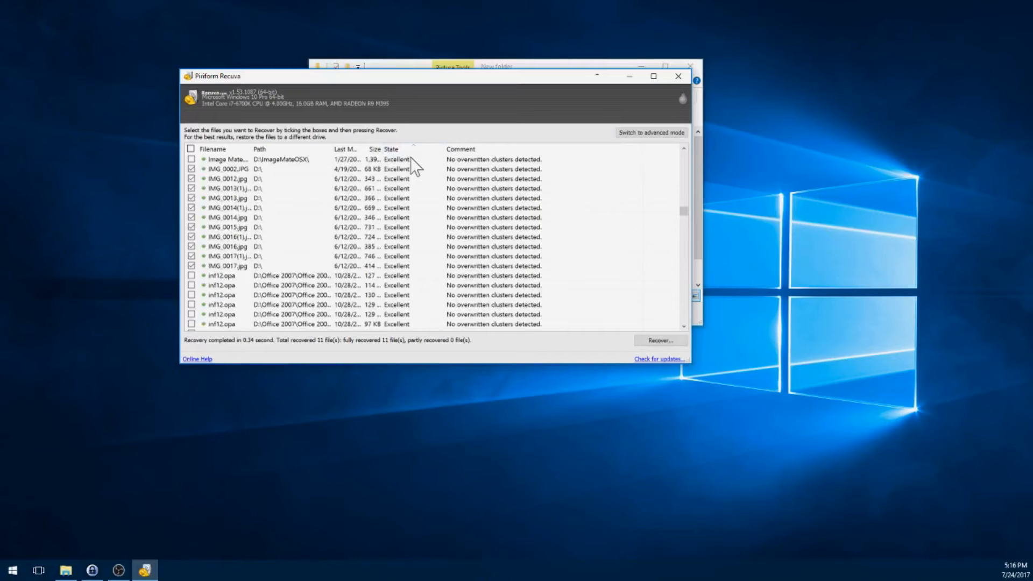
left_click(407, 151)
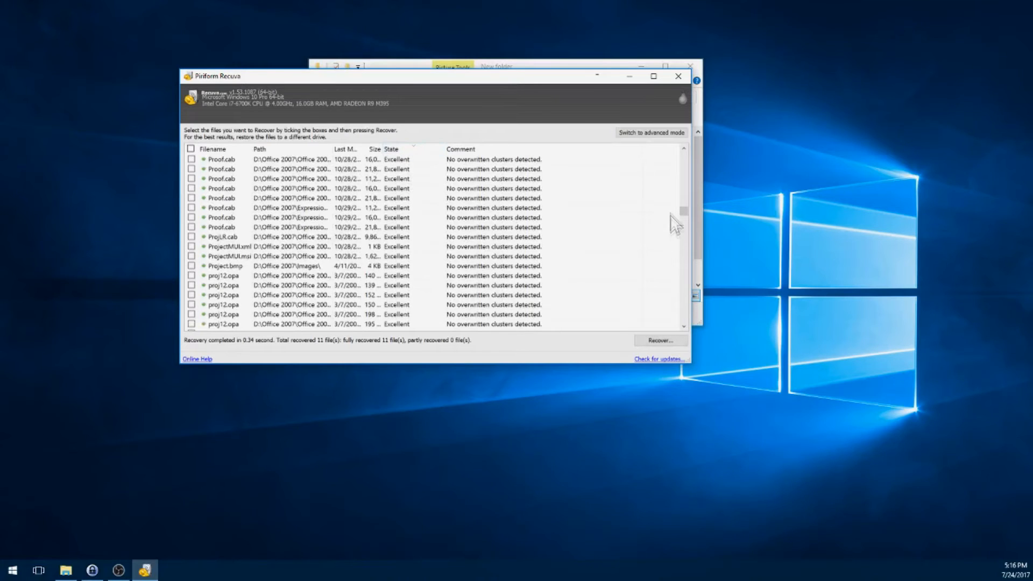
left_click_drag(682, 210, 682, 157)
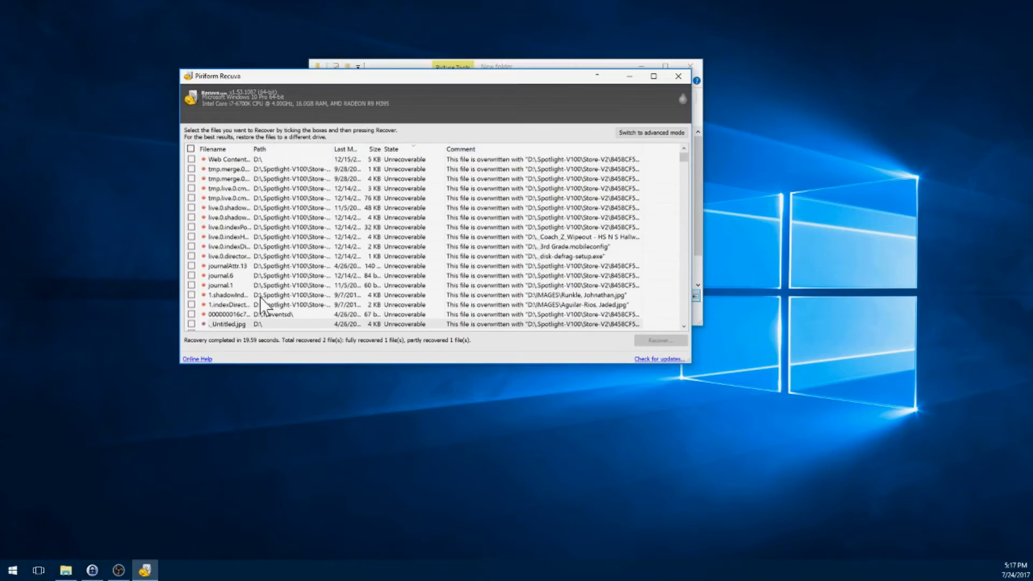
Recover the unrecoverable-rated file ._Untitled.jpg into the Desktop's New folder and dismiss the completion summary
left_click(191, 324)
left_click(653, 342)
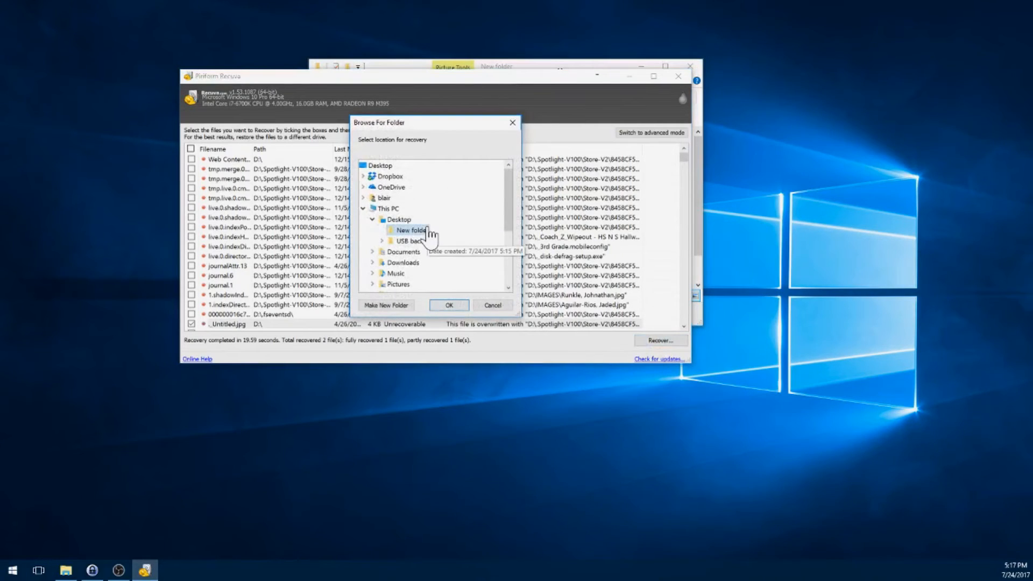
left_click(448, 305)
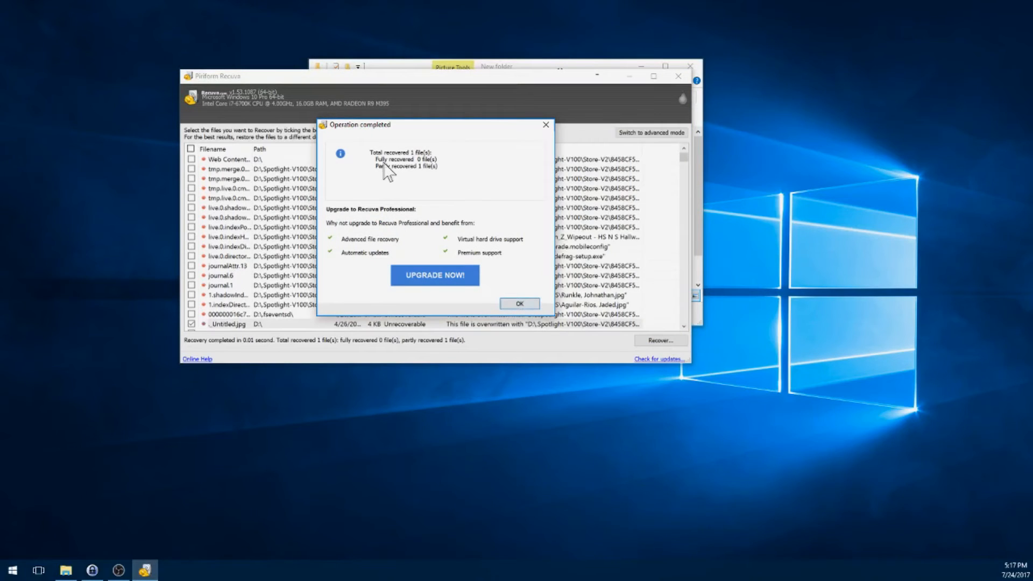
left_click(512, 302)
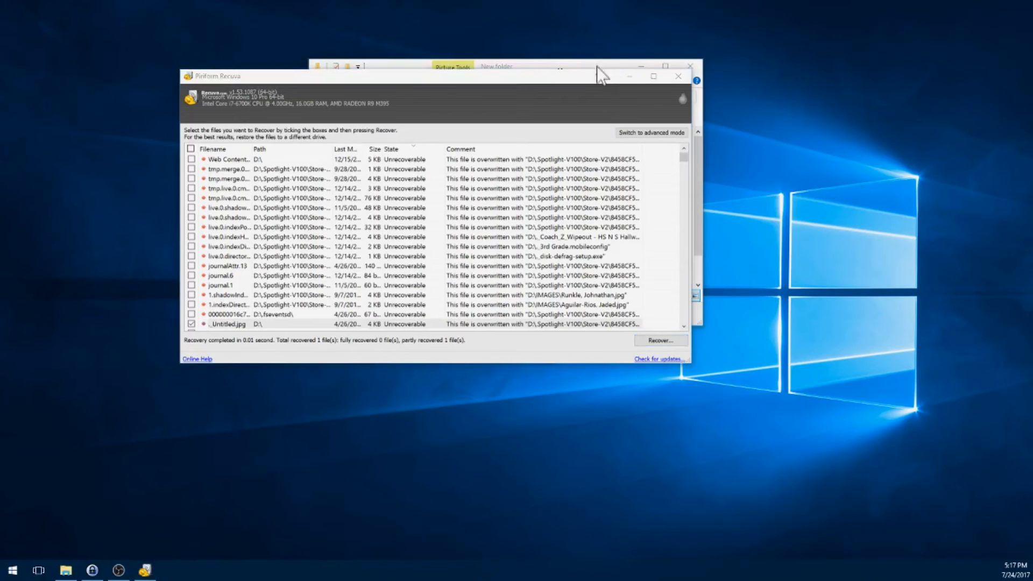
Check whether ._Untitled.jpg in the recovery folder opens as a picture, and close the viewer and the folder window
left_click(601, 66)
double_click(431, 152)
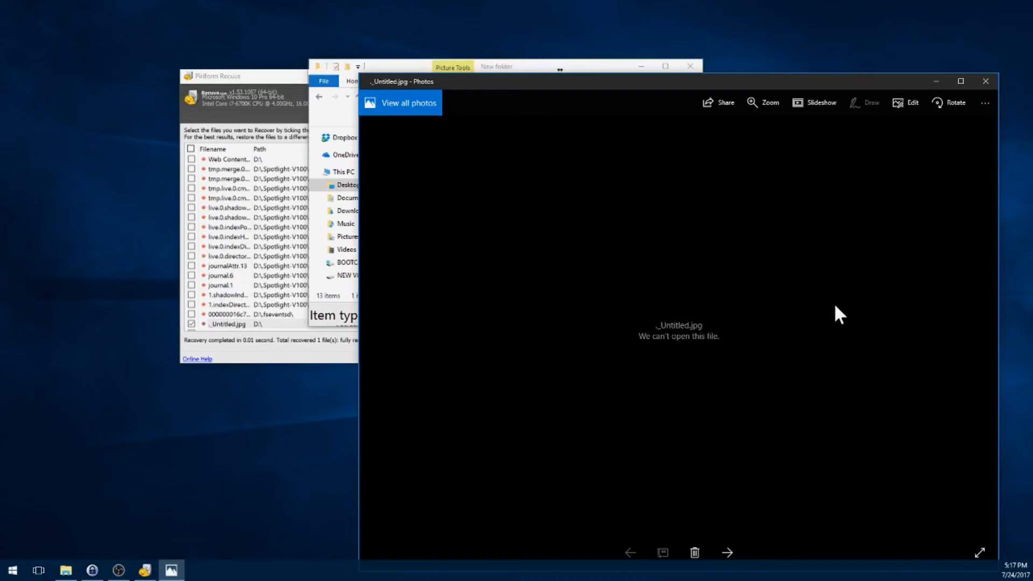
left_click(986, 82)
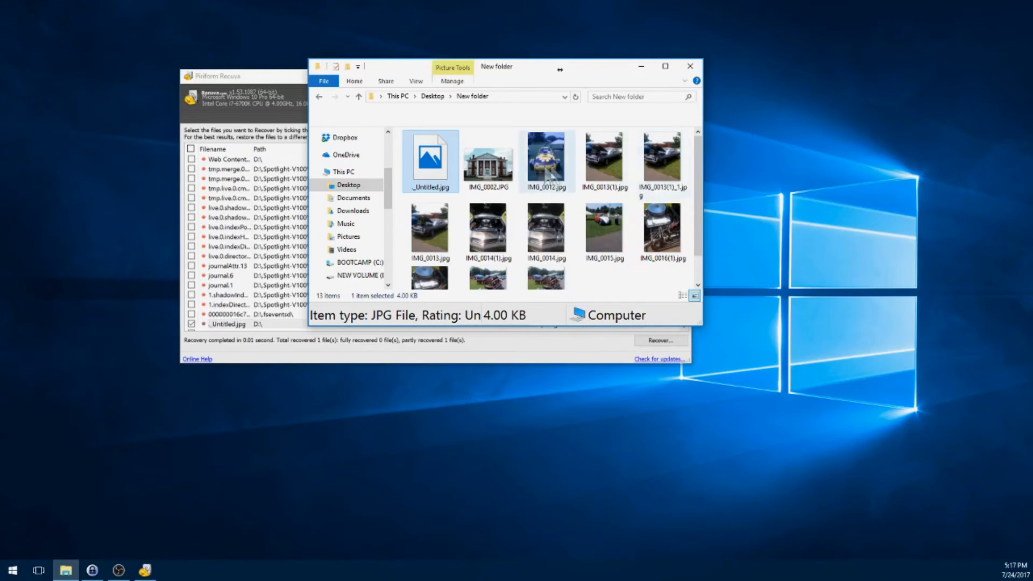
mouse_move(530, 177)
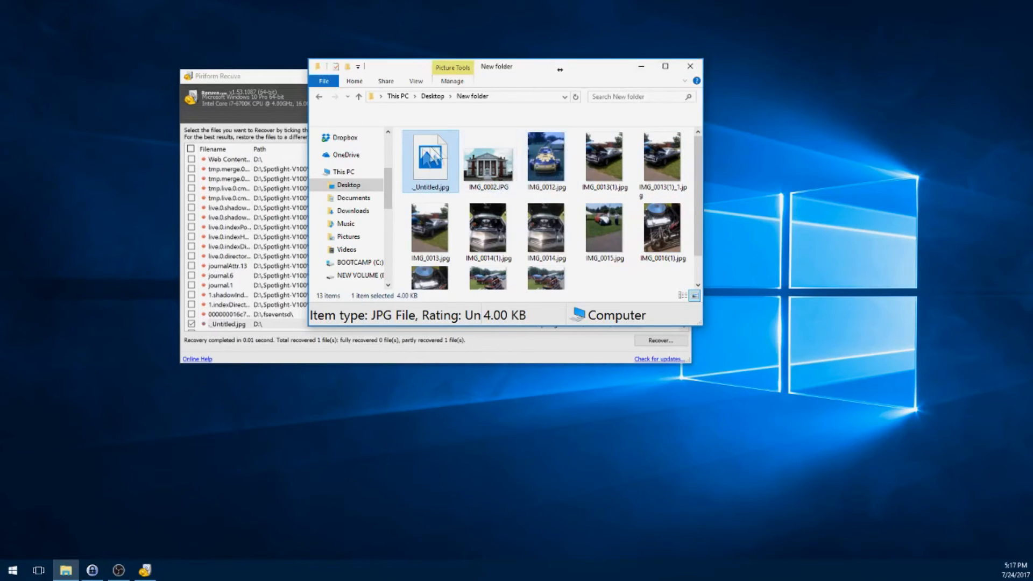
left_click(693, 70)
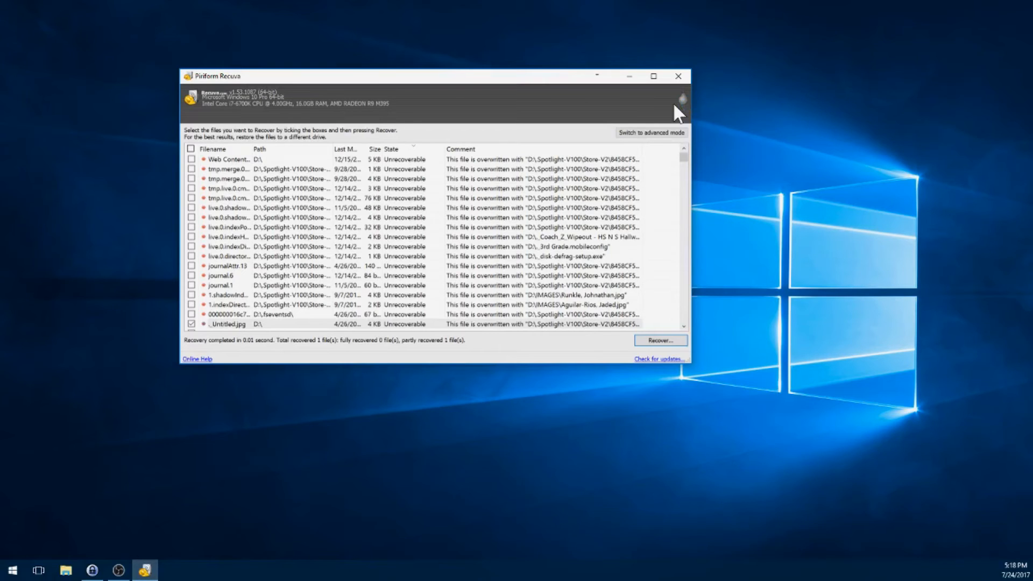
scroll(615, 166, "down", 1)
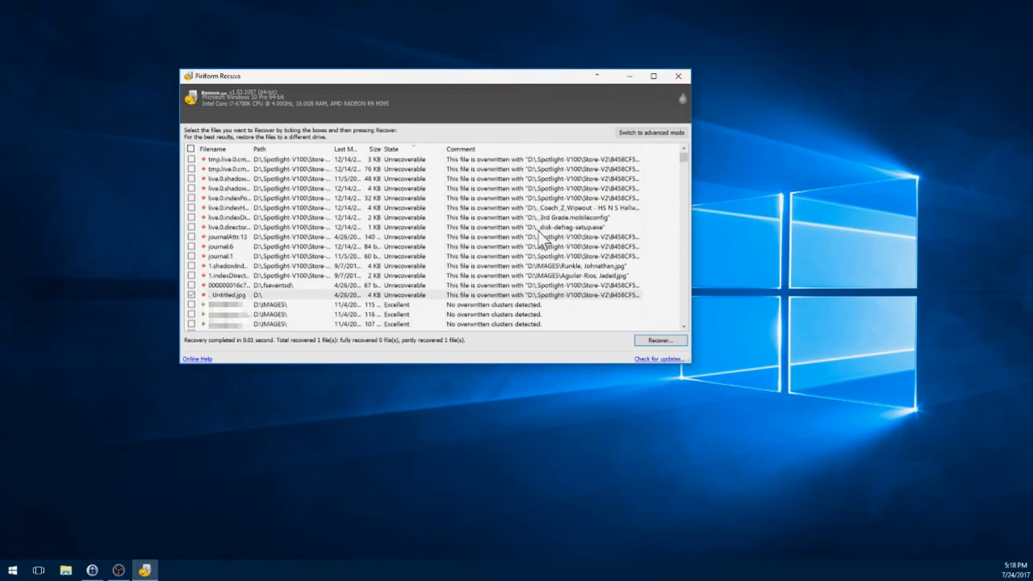